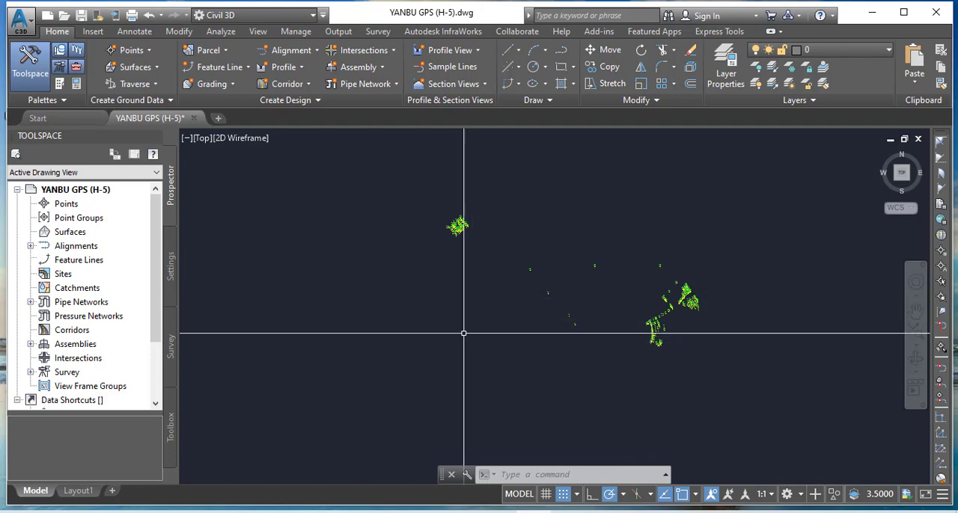
Examine the separate survey point clusters across the YANBU GPS (H-5) drawing
{"action": "middle_click_drag", "start_coordinate": [450, 349], "coordinate": [434, 370]}
{"action": "scroll", "coordinate": [443, 242], "scroll_direction": "up", "scroll_amount": 10}
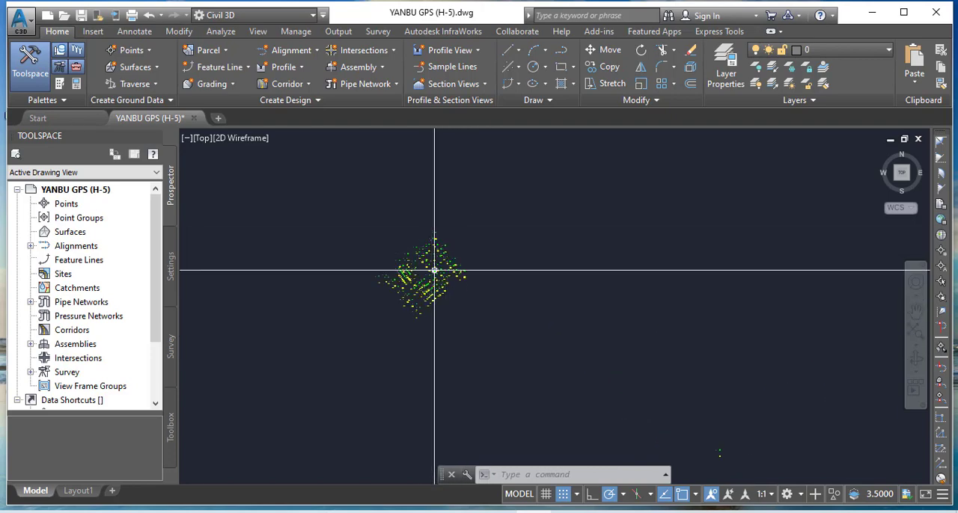
{"action": "scroll", "coordinate": [435, 285], "scroll_direction": "up", "scroll_amount": 2}
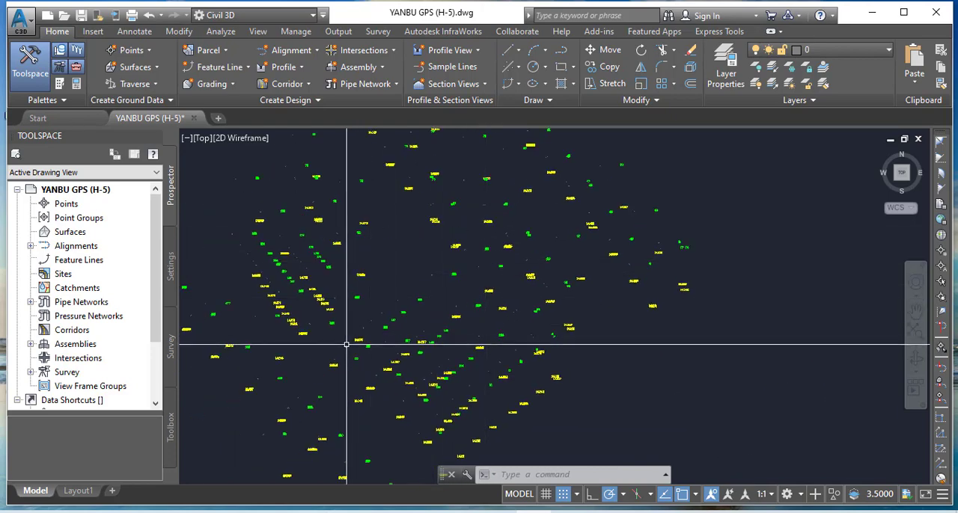
{"action": "scroll", "coordinate": [329, 341], "scroll_direction": "up", "scroll_amount": 6}
{"action": "scroll", "coordinate": [387, 274], "scroll_direction": "down", "scroll_amount": 7}
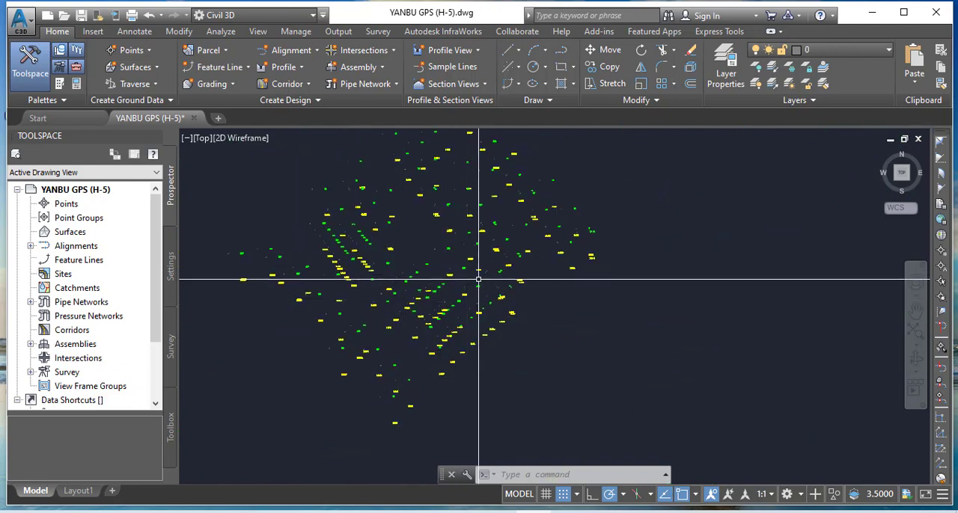
{"action": "scroll", "coordinate": [479, 279], "scroll_direction": "down", "scroll_amount": 3}
{"action": "middle_click_drag", "start_coordinate": [490, 284], "coordinate": [507, 298]}
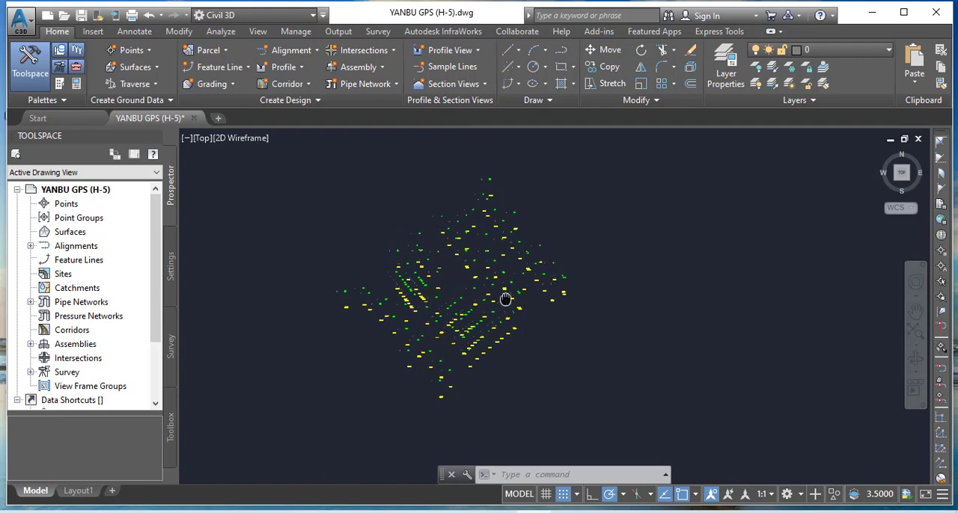
{"action": "left_click", "coordinate": [372, 214]}
{"action": "left_click", "coordinate": [357, 230]}
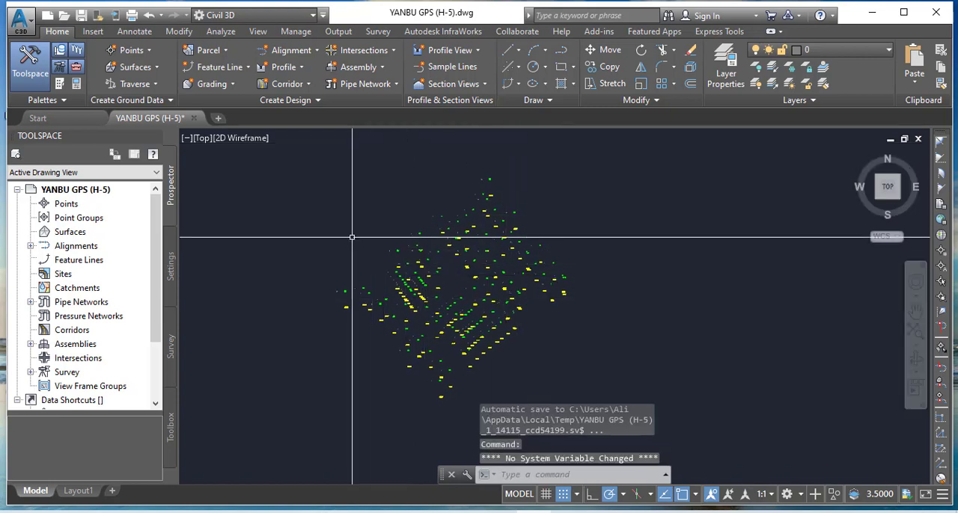
{"action": "scroll", "coordinate": [353, 231], "scroll_direction": "down", "scroll_amount": 2}
{"action": "scroll", "coordinate": [483, 187], "scroll_direction": "down", "scroll_amount": 5}
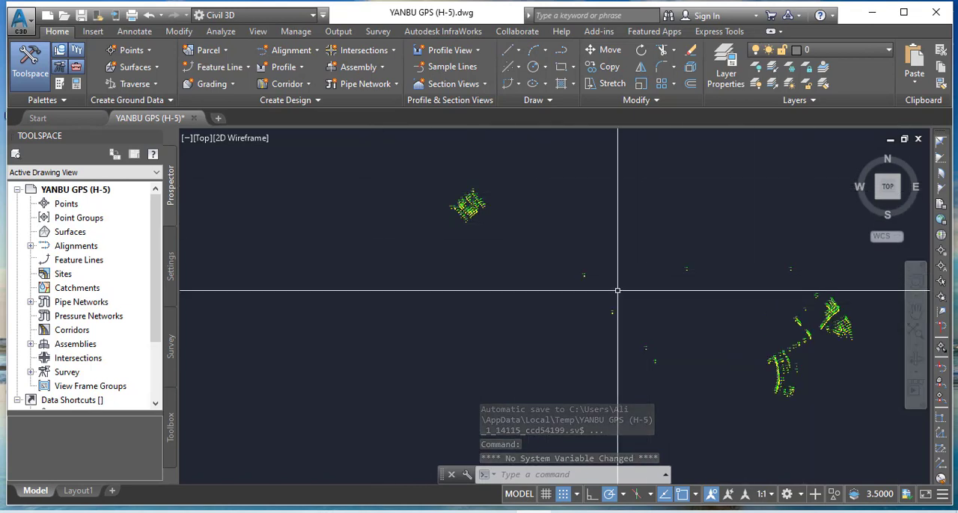
{"action": "middle_click_drag", "start_coordinate": [579, 229], "coordinate": [605, 298]}
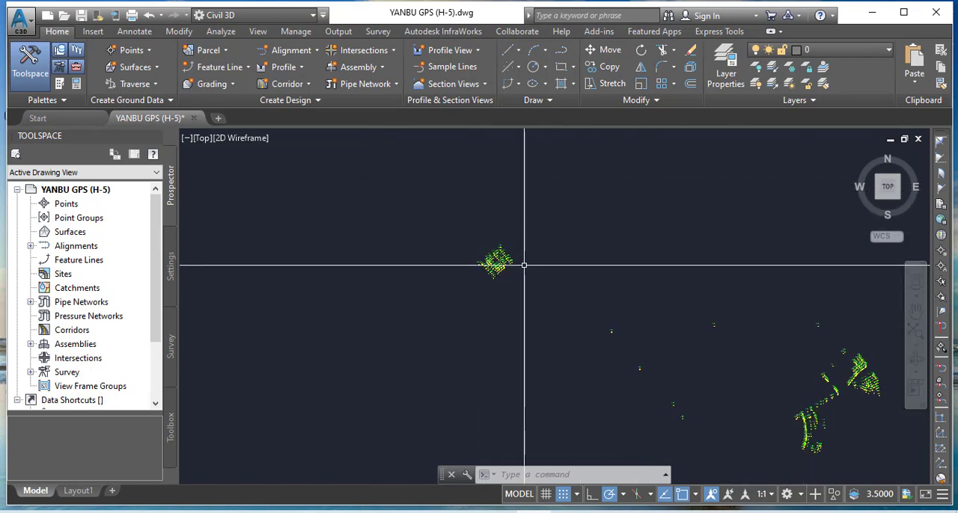
Select all objects of the isolated northwestern point cluster and copy them to the clipboard
{"action": "scroll", "coordinate": [516, 263], "scroll_direction": "up", "scroll_amount": 5}
{"action": "left_click", "coordinate": [539, 191]}
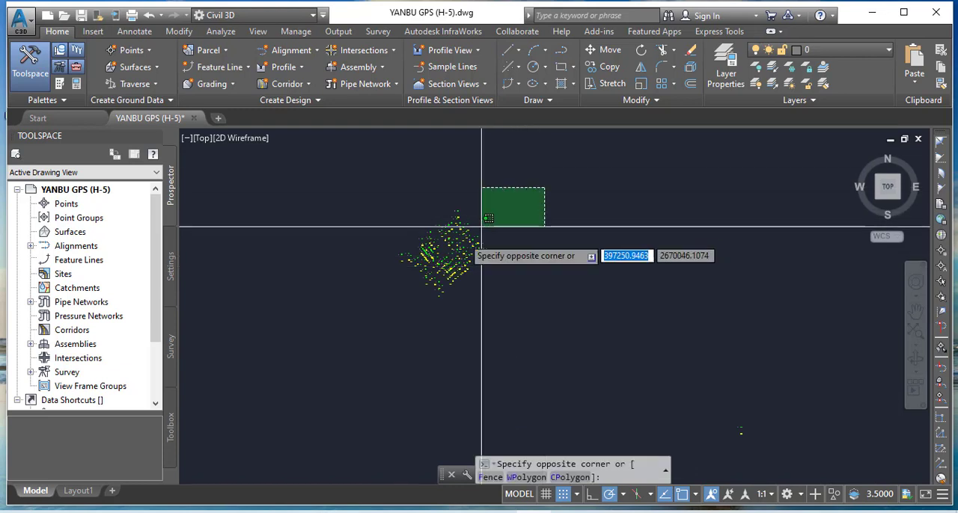
{"action": "left_click", "coordinate": [361, 315]}
{"action": "left_click", "coordinate": [522, 182]}
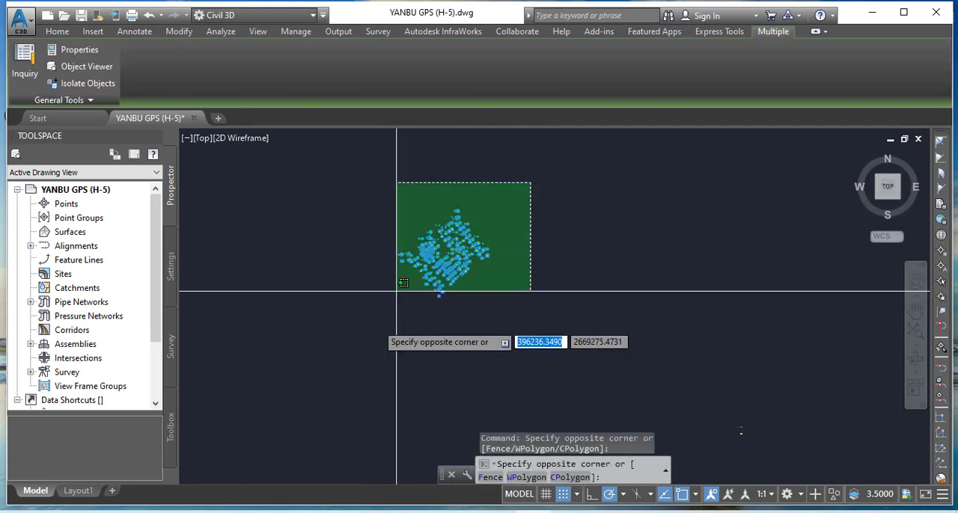
{"action": "left_click", "coordinate": [357, 365]}
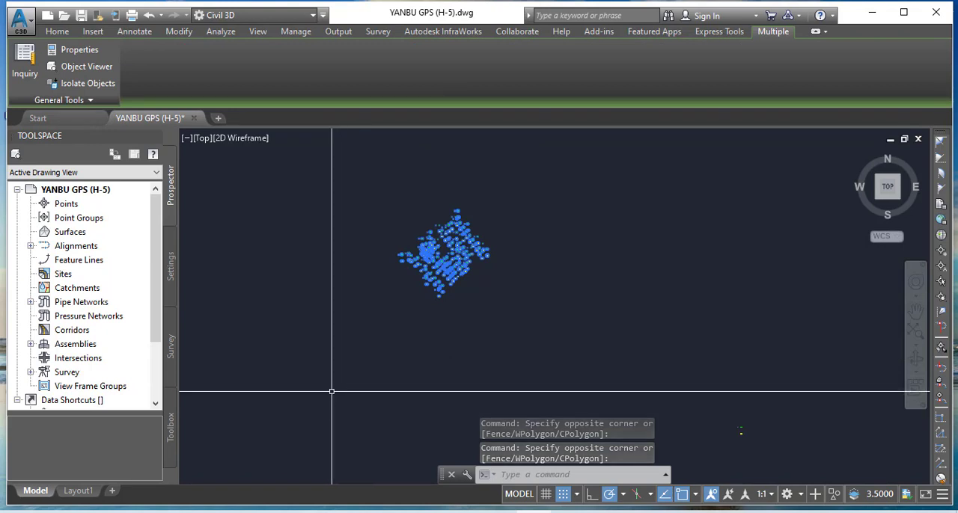
{"action": "right_click", "coordinate": [433, 270]}
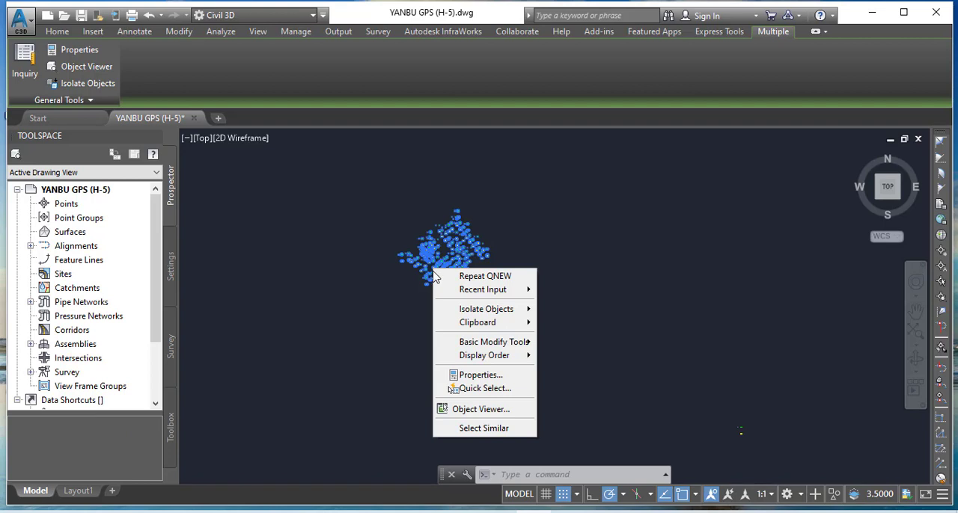
{"action": "mouse_move", "coordinate": [527, 323]}
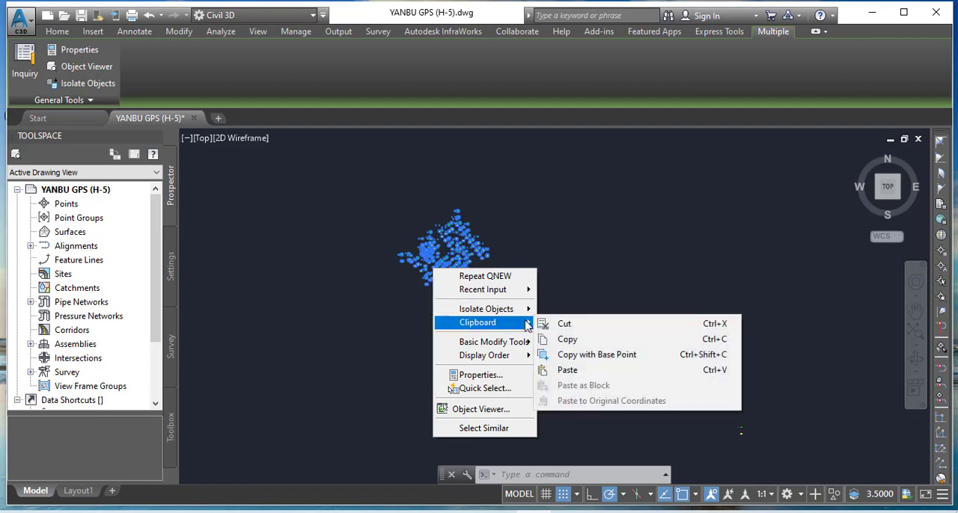
{"action": "left_click", "coordinate": [615, 346]}
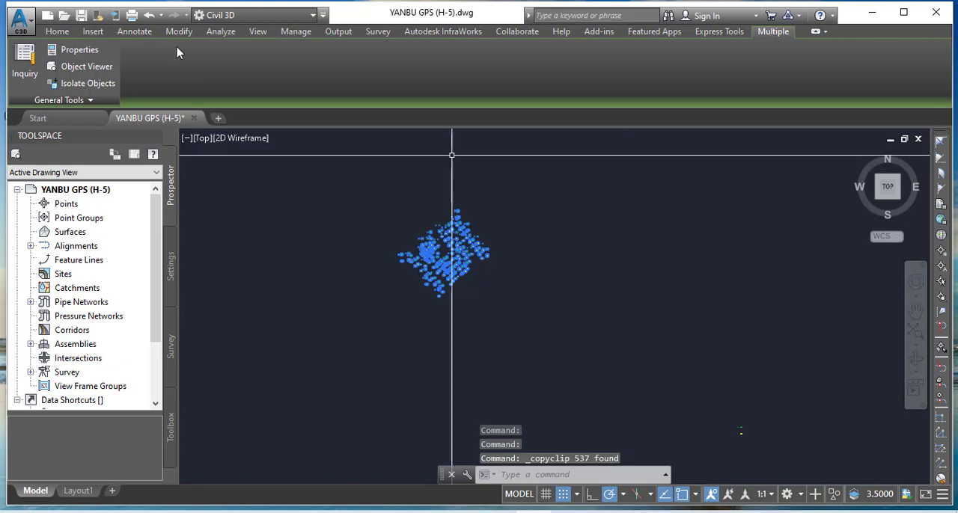
Create a new drawing and paste the copied point cluster to its original coordinates
{"action": "left_click", "coordinate": [219, 119]}
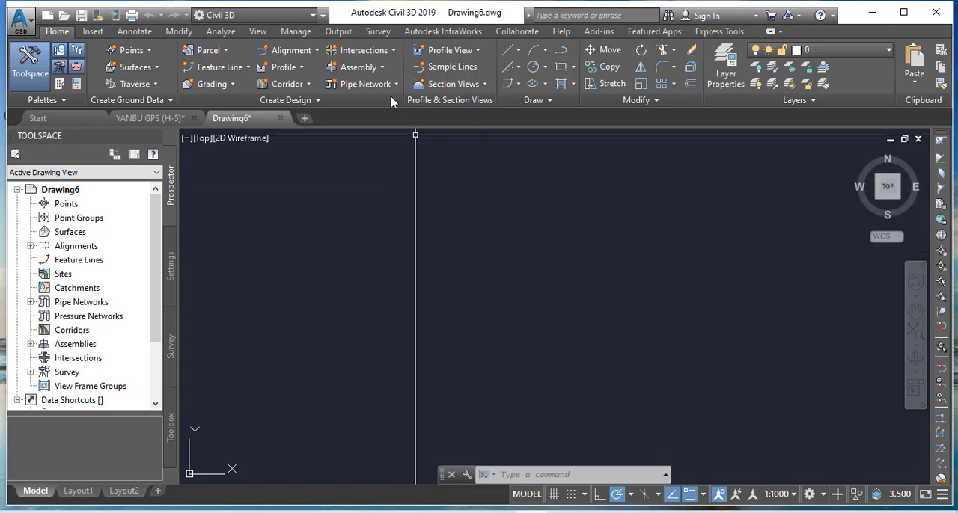
{"action": "right_click", "coordinate": [389, 192]}
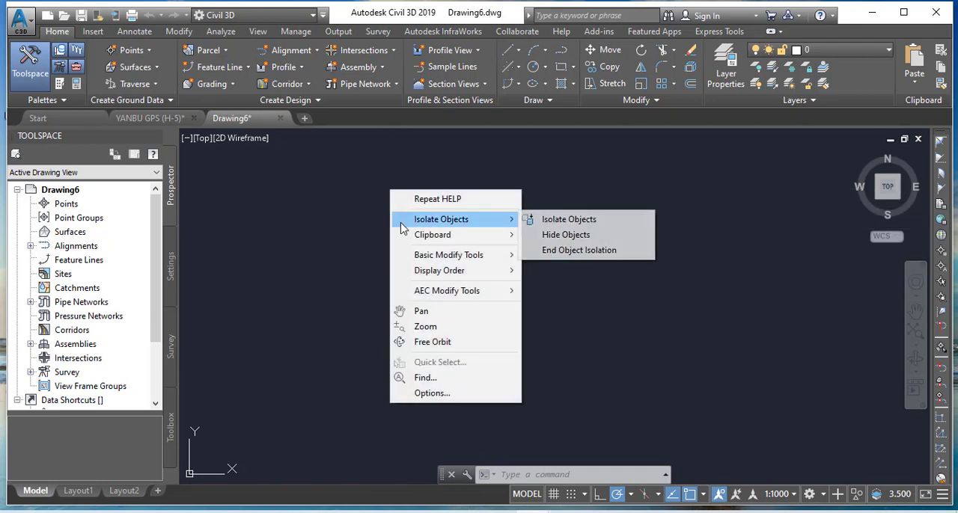
{"action": "mouse_move", "coordinate": [458, 238]}
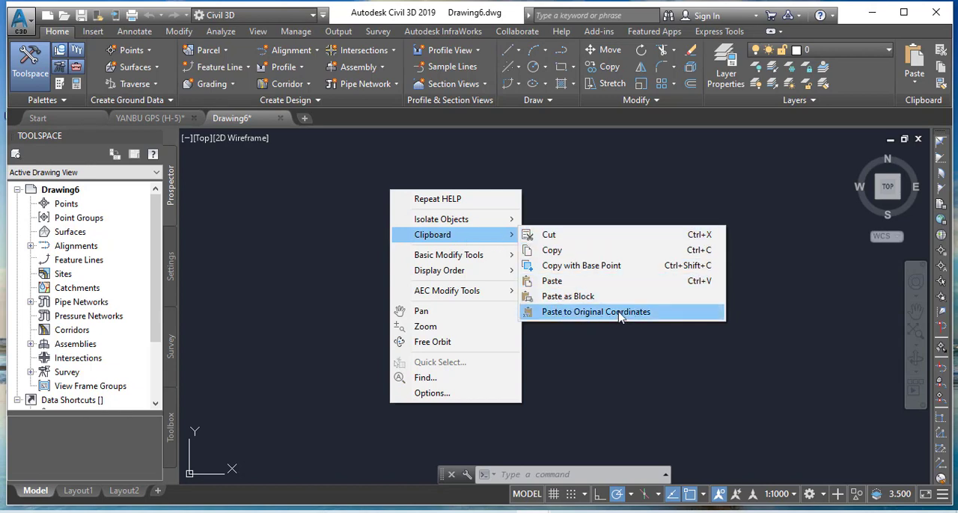
{"action": "left_click", "coordinate": [585, 311]}
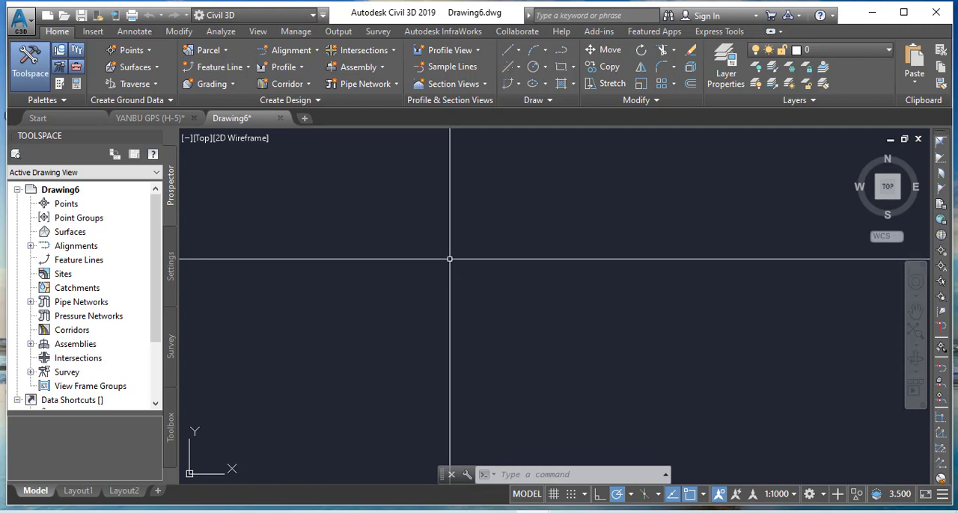
Check where the pasted points lie in the new drawing using Zoom Extents and Zoom All
{"action": "middle_click", "coordinate": [514, 297]}
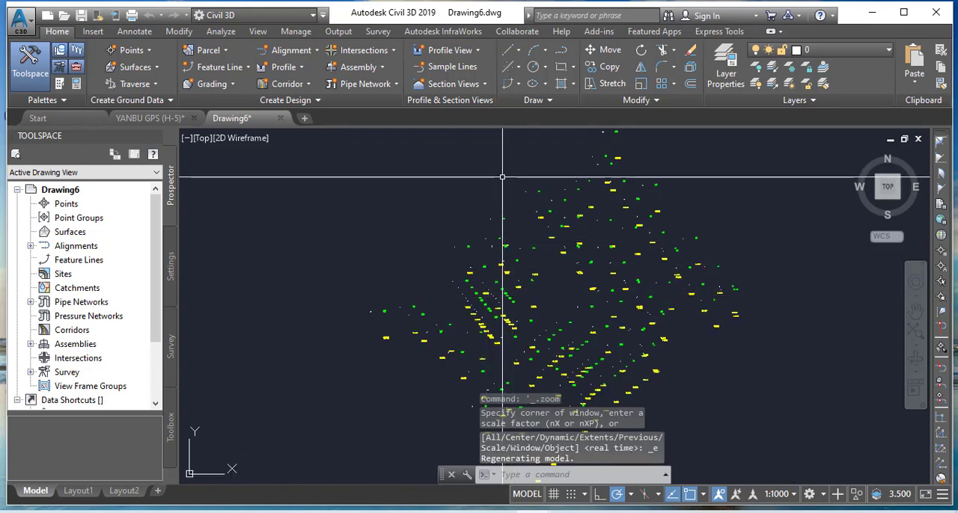
{"action": "scroll", "coordinate": [429, 190], "scroll_direction": "down", "scroll_amount": 5}
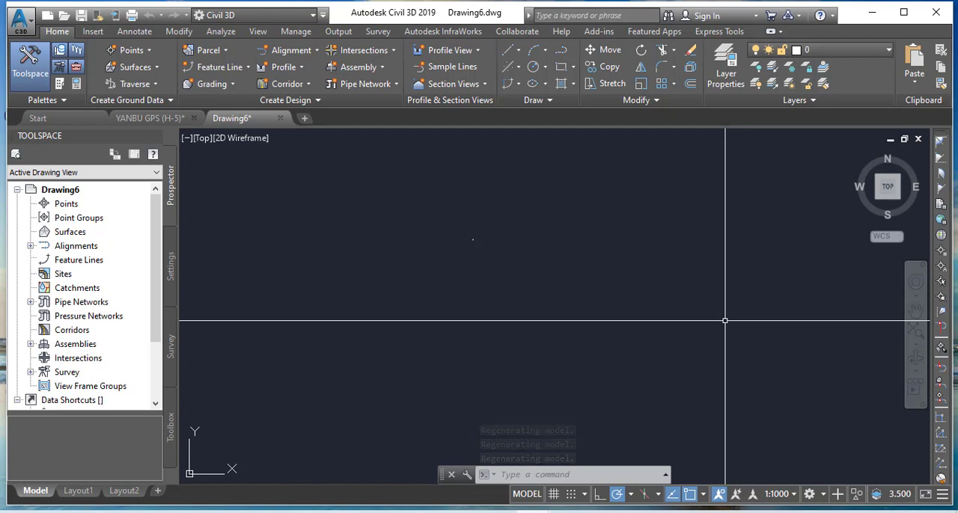
{"action": "type", "text": "z"}
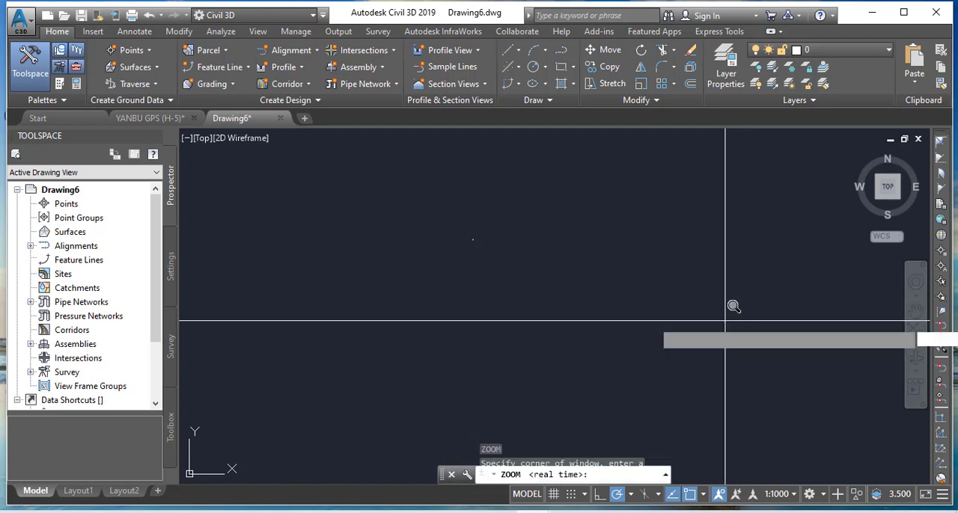
{"action": "key", "text": "Return"}
{"action": "type", "text": "a"}
{"action": "key", "text": "Return"}
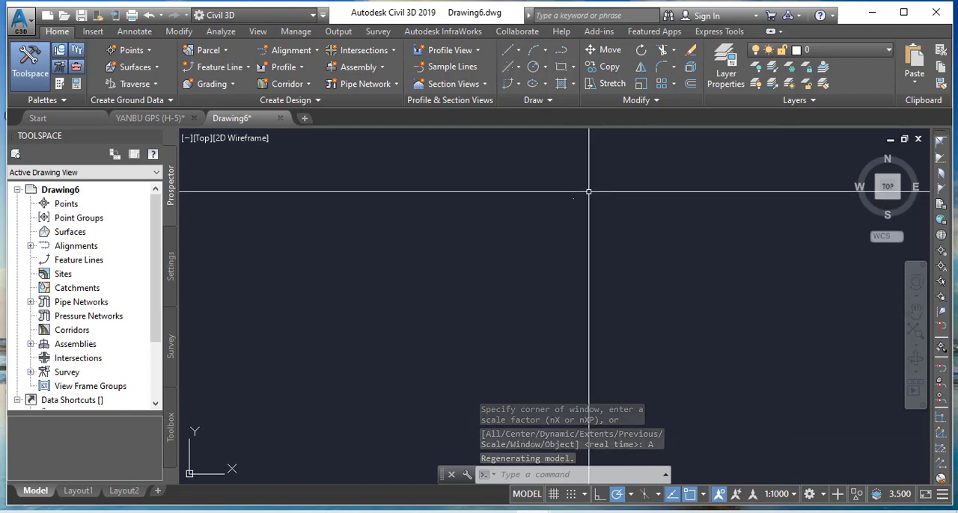
{"action": "key", "text": "Escape"}
{"action": "key", "text": "Escape"}
{"action": "key", "text": "Escape"}
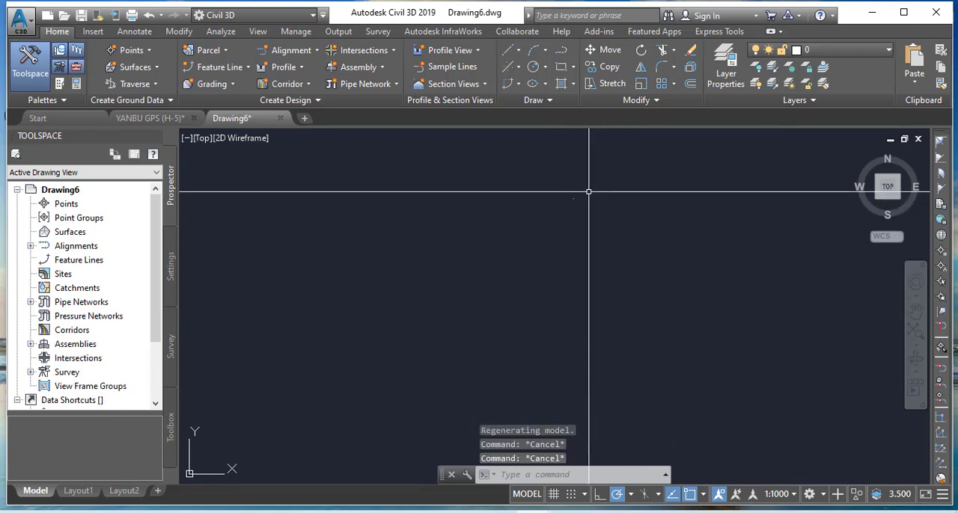
Fit the pasted points in the view with the Zoom command's Extents option and inspect them
{"action": "type", "text": "z"}
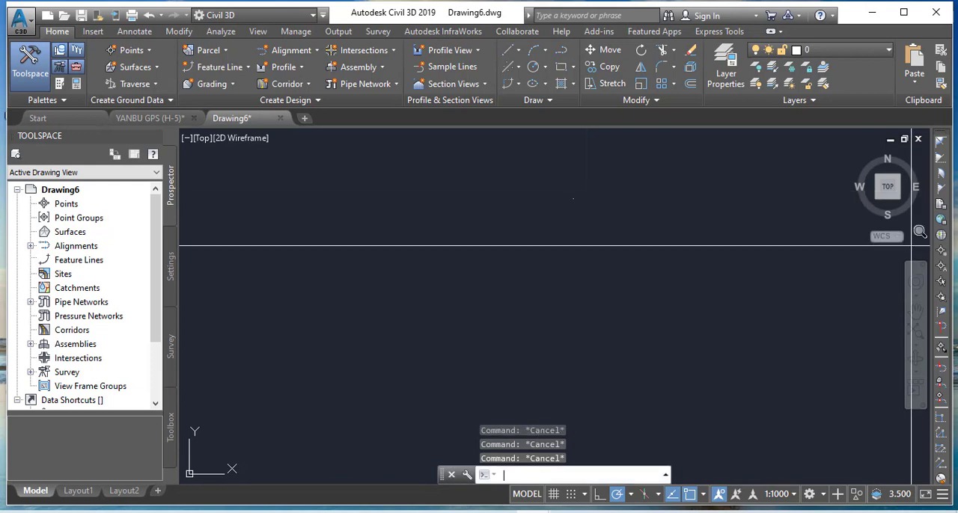
{"action": "key", "text": "Return"}
{"action": "type", "text": "e"}
{"action": "key", "text": "Return"}
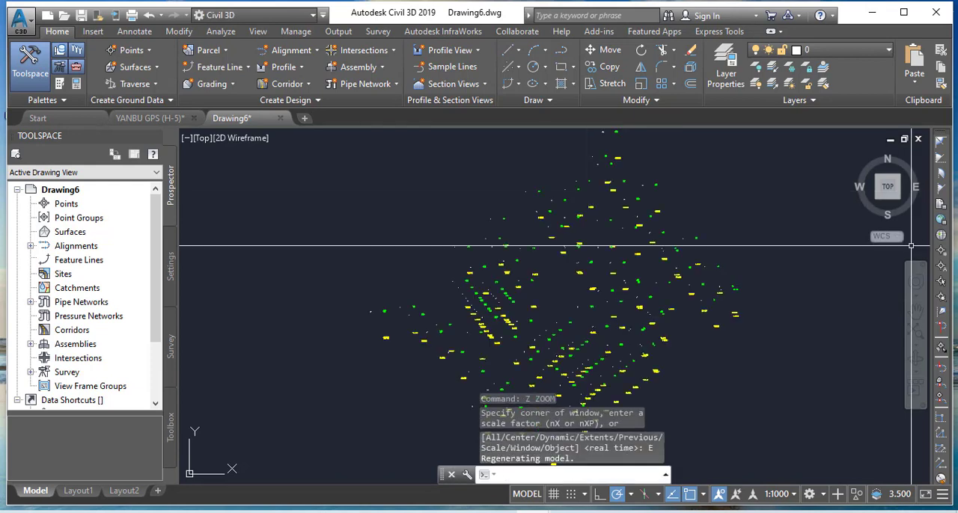
{"action": "key", "text": "Escape"}
{"action": "key", "text": "Escape"}
{"action": "key", "text": "Escape"}
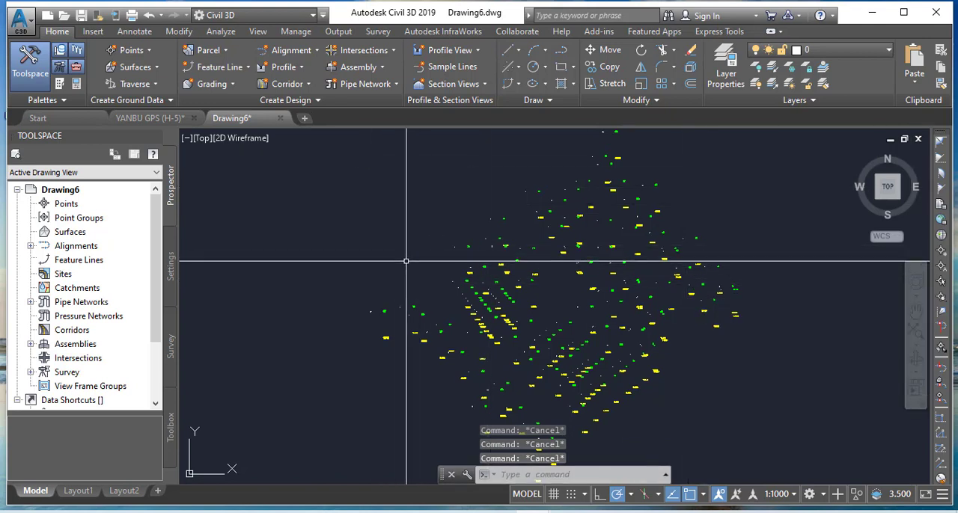
{"action": "scroll", "coordinate": [523, 271], "scroll_direction": "down", "scroll_amount": 2}
{"action": "scroll", "coordinate": [494, 274], "scroll_direction": "up", "scroll_amount": 4}
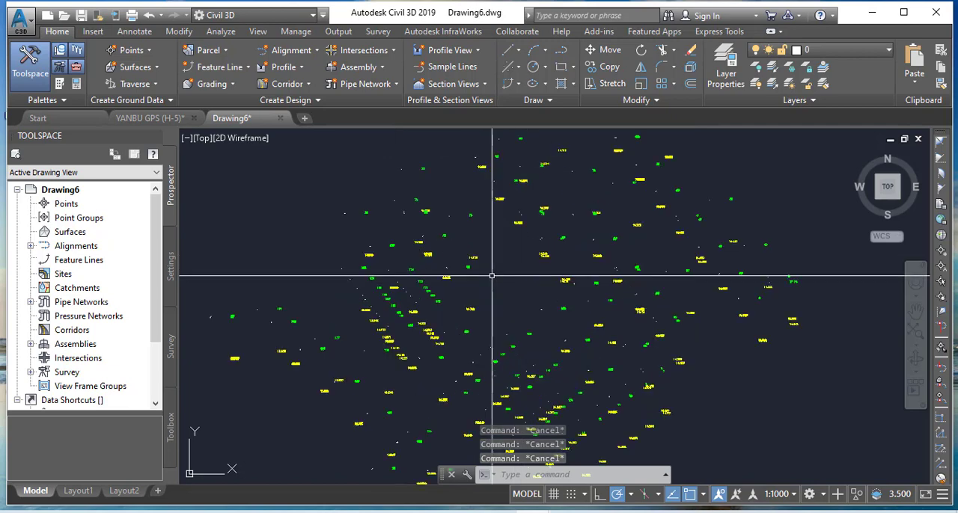
{"action": "left_click", "coordinate": [502, 276]}
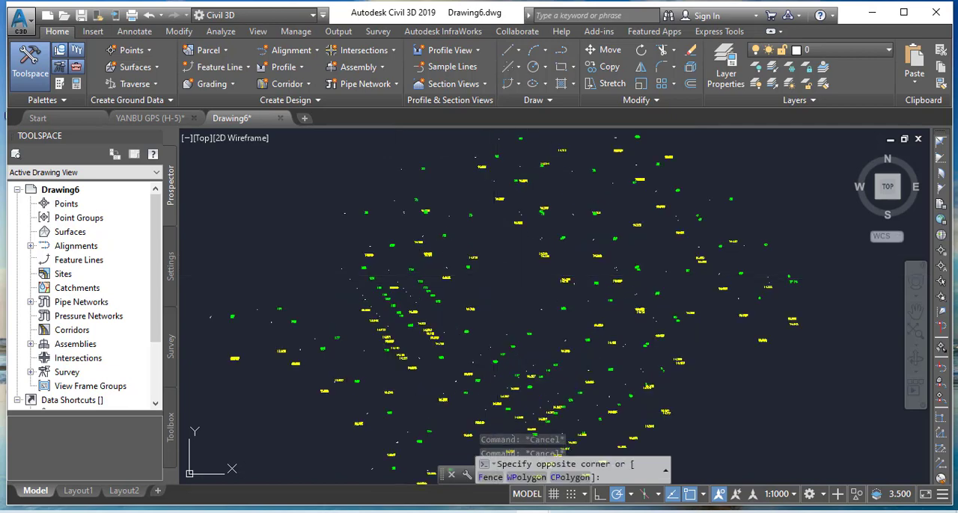
{"action": "left_click", "coordinate": [499, 288]}
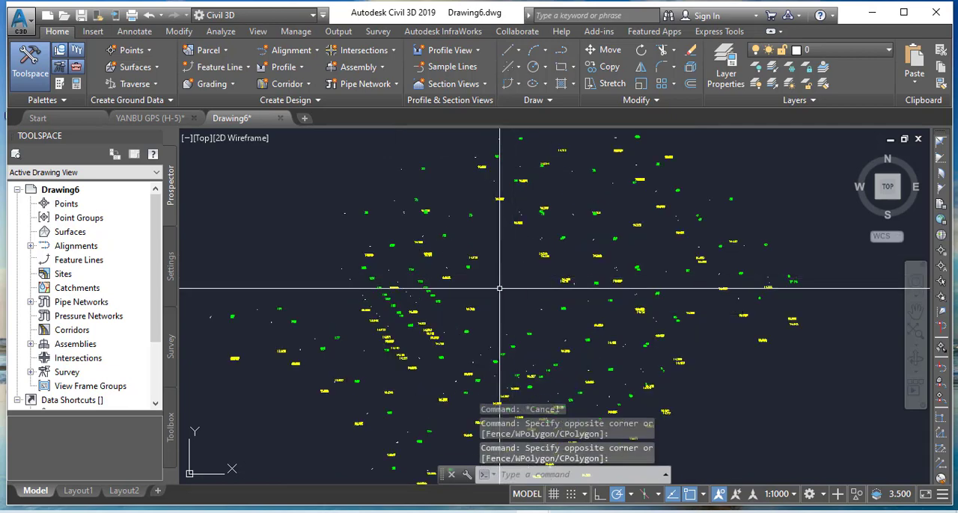
{"action": "key", "text": "Escape"}
{"action": "key", "text": "Escape"}
{"action": "key", "text": "Escape"}
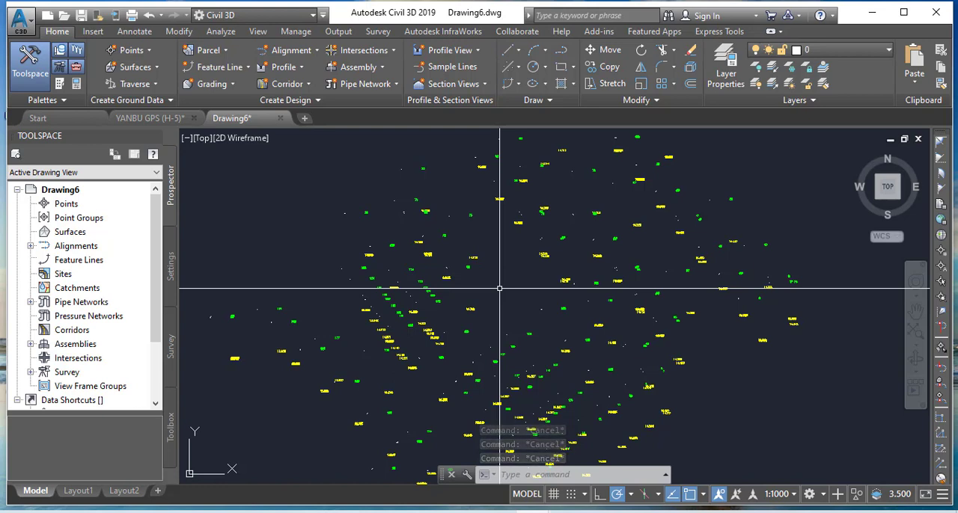
Start the DATAEXTRACTION command in the new drawing
{"action": "type", "text": "DX"}
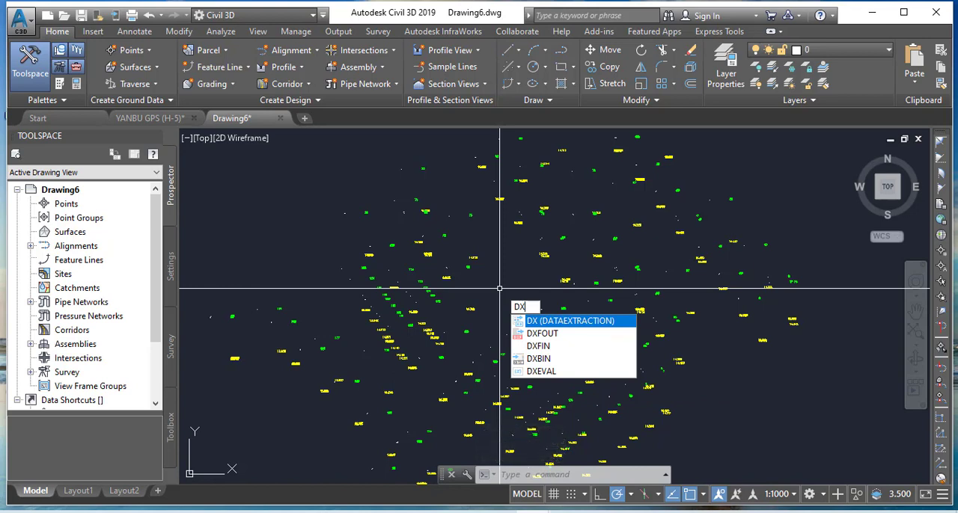
{"action": "key", "text": "Return"}
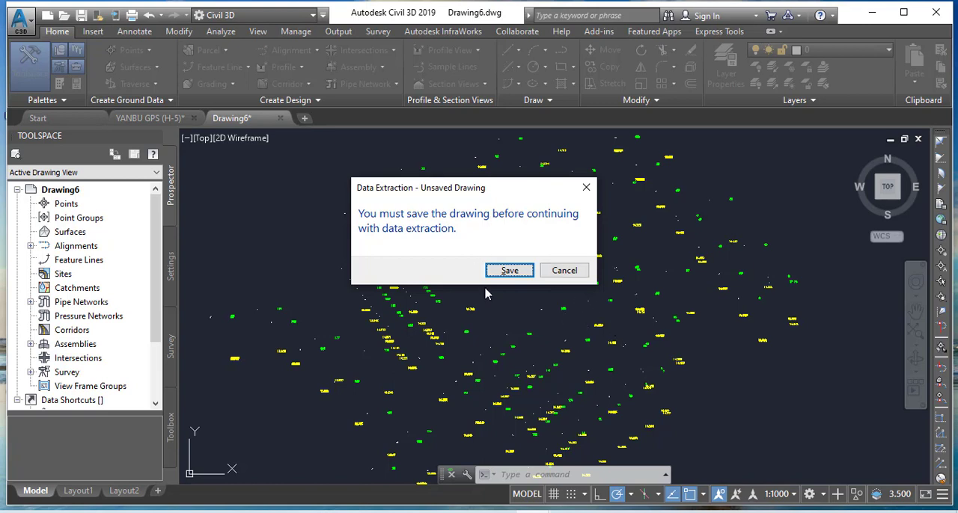
Save the drawing as DATA in the AUTOCAD CIVIL folder on Local Disk (F:) so data extraction can continue
{"action": "left_click", "coordinate": [510, 272]}
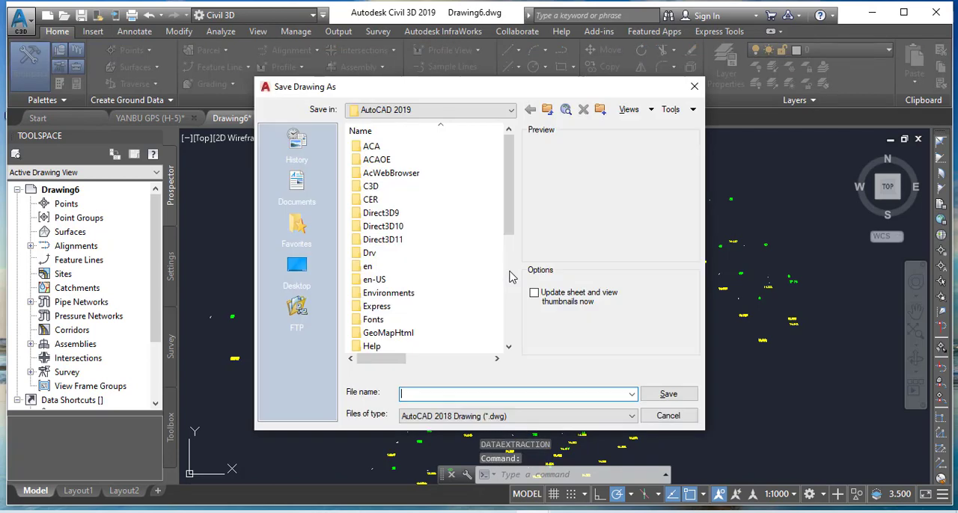
{"action": "left_click", "coordinate": [499, 109]}
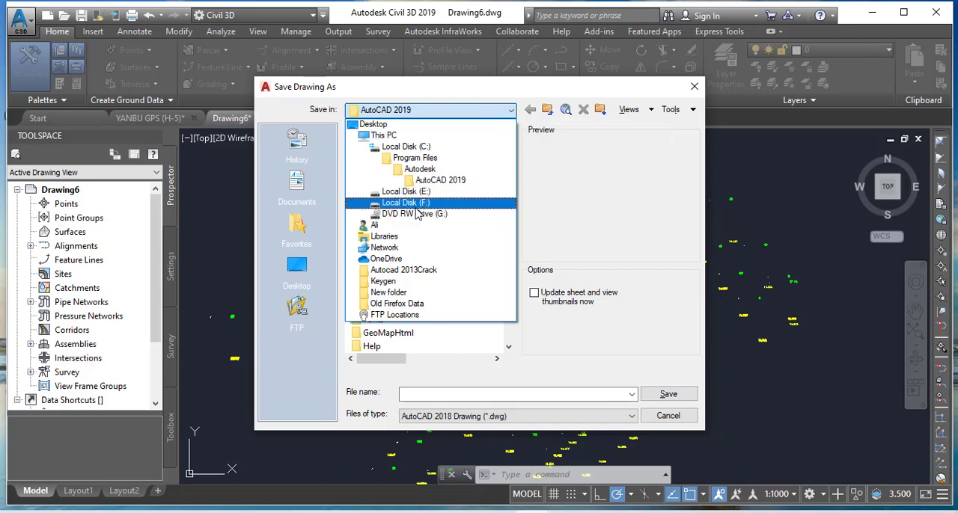
{"action": "left_click", "coordinate": [421, 203]}
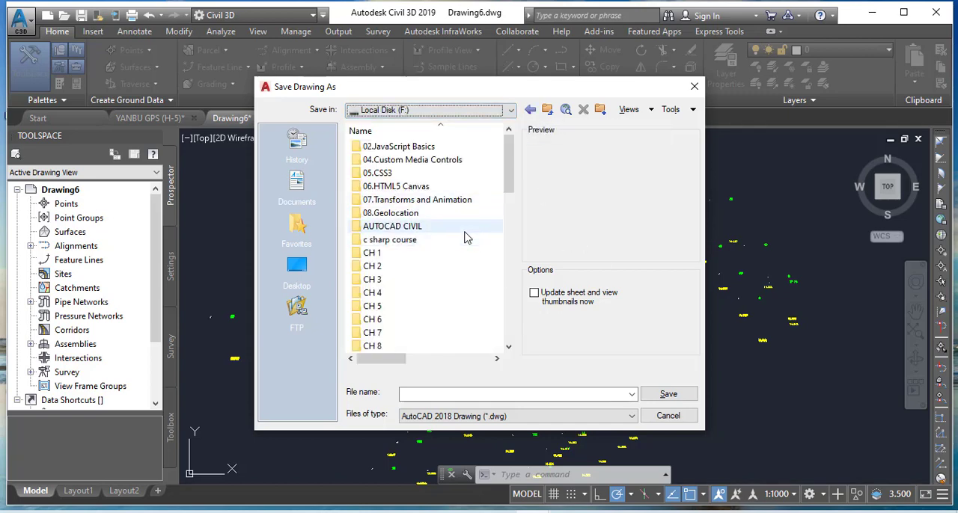
{"action": "double_click", "coordinate": [396, 226]}
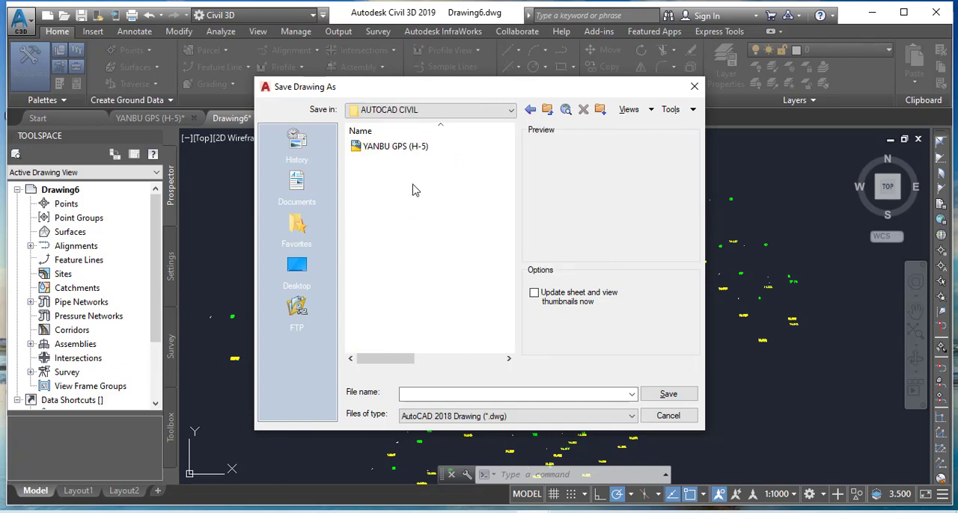
{"action": "left_click", "coordinate": [452, 394]}
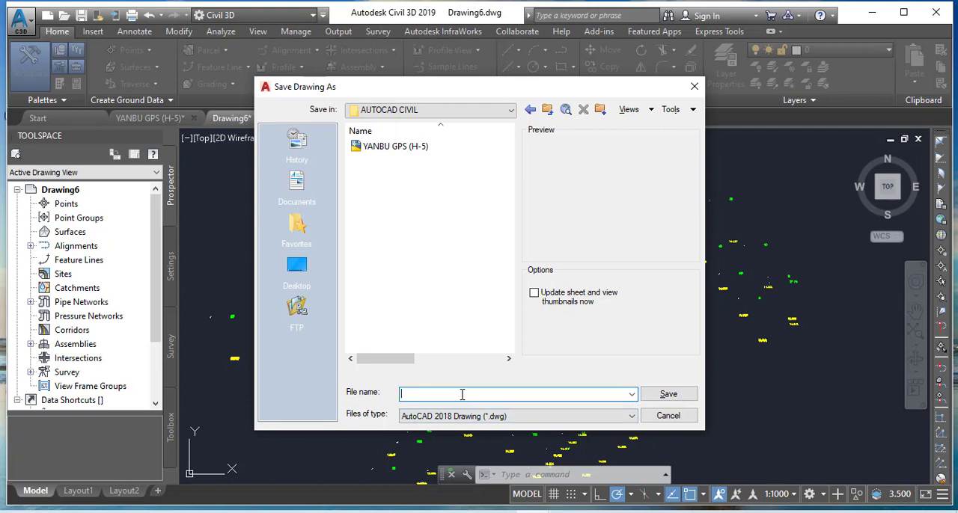
{"action": "type", "text": "DATA"}
{"action": "left_click", "coordinate": [668, 395]}
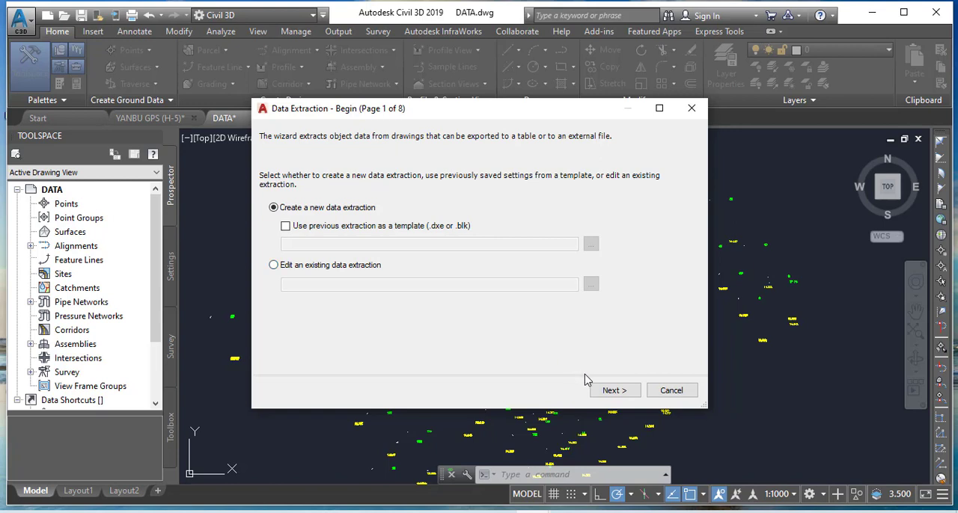
Create a new data extraction and save its .dxe file as DATA in F:\AUTOCAD CIVIL
{"action": "left_click", "coordinate": [614, 391]}
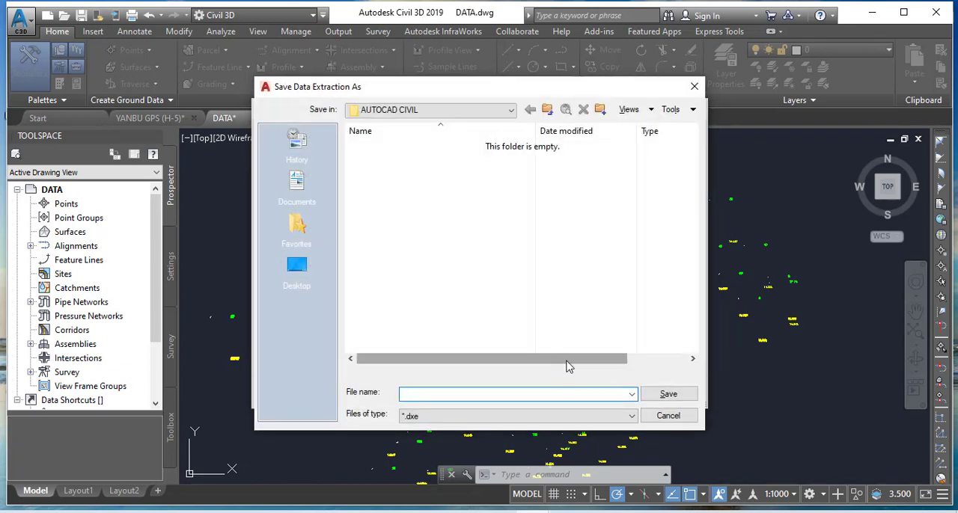
{"action": "left_click", "coordinate": [503, 112]}
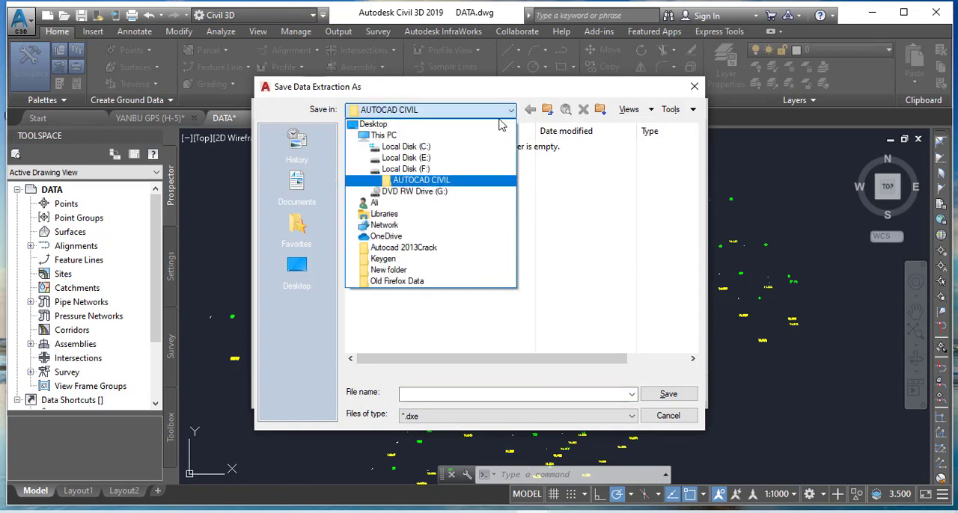
{"action": "left_click", "coordinate": [432, 169]}
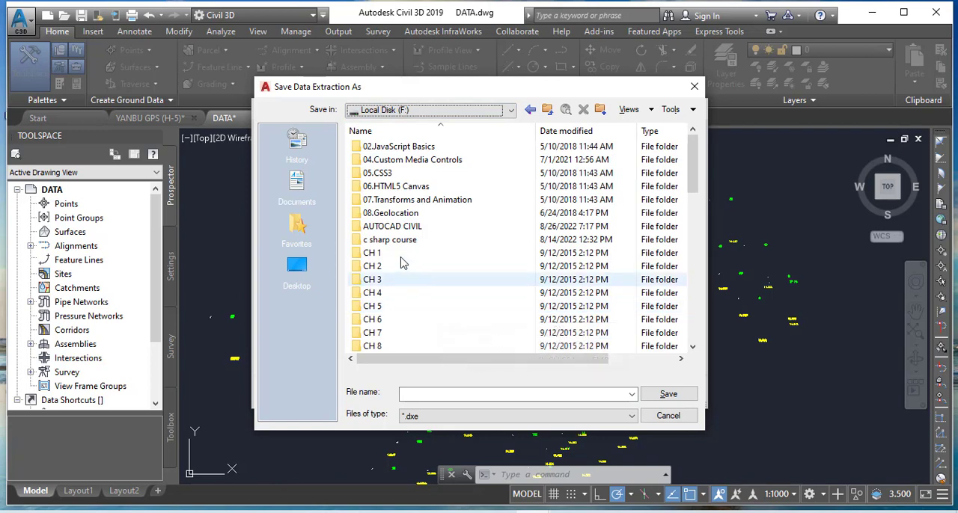
{"action": "left_click", "coordinate": [396, 227]}
{"action": "double_click", "coordinate": [396, 228]}
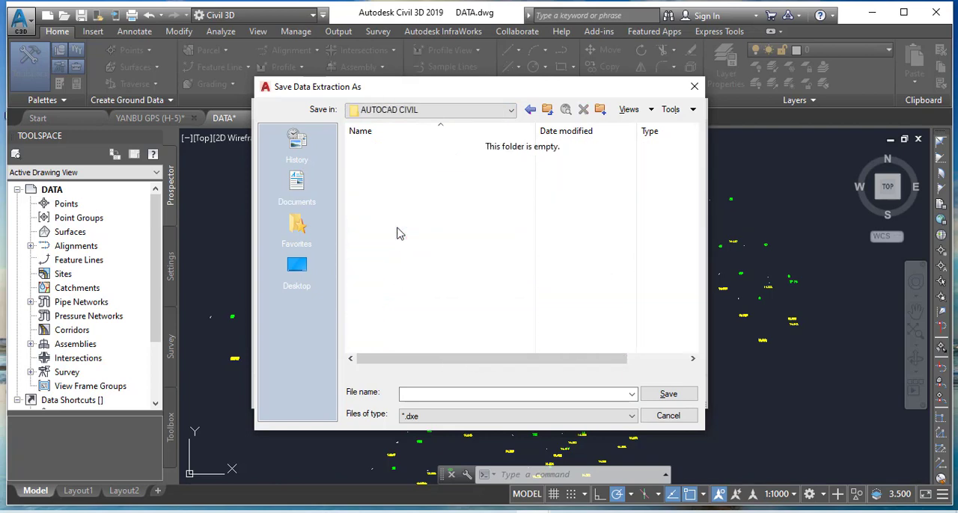
{"action": "left_click", "coordinate": [433, 394]}
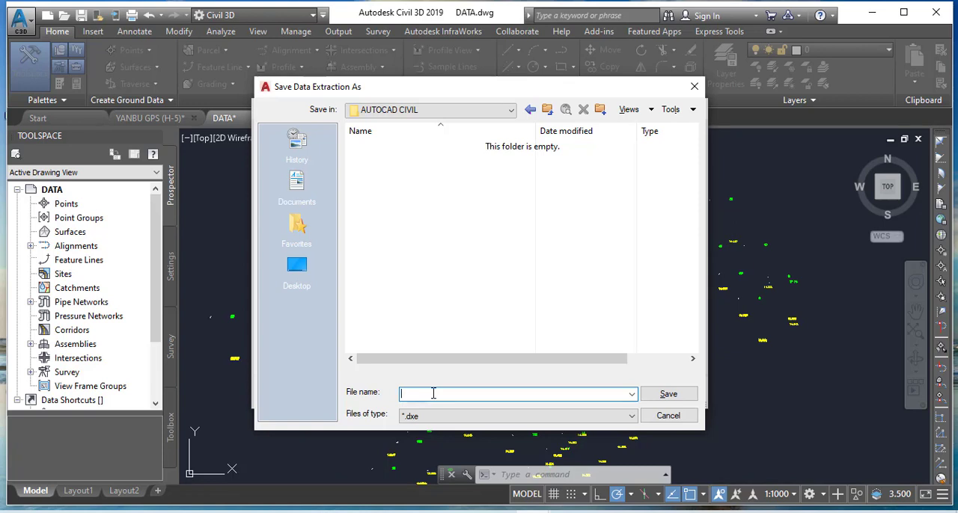
{"action": "type", "text": "DATA"}
{"action": "left_click", "coordinate": [667, 395]}
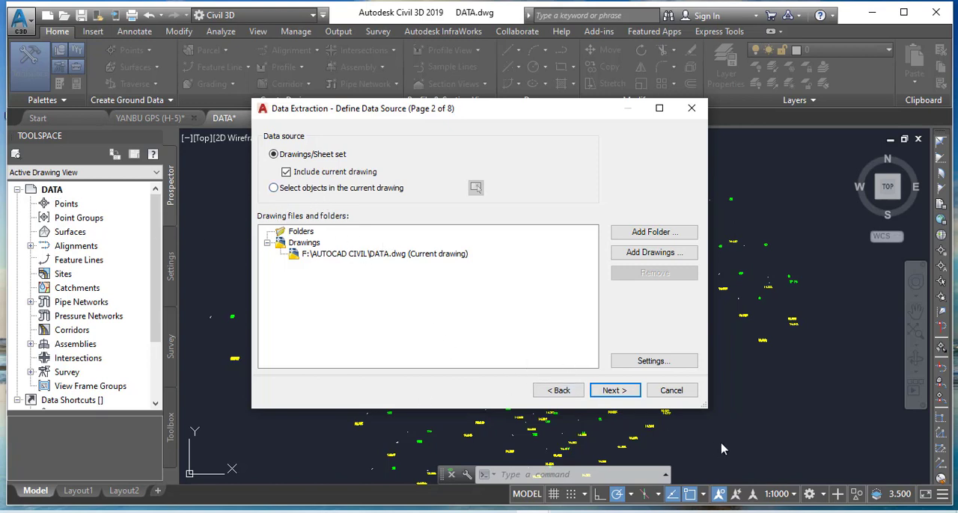
Extract from the current drawing's Point and Text objects, excluding the 3D Visualization, Drawing, General and Text property categories and keeping only Geometry
{"action": "left_click", "coordinate": [613, 391]}
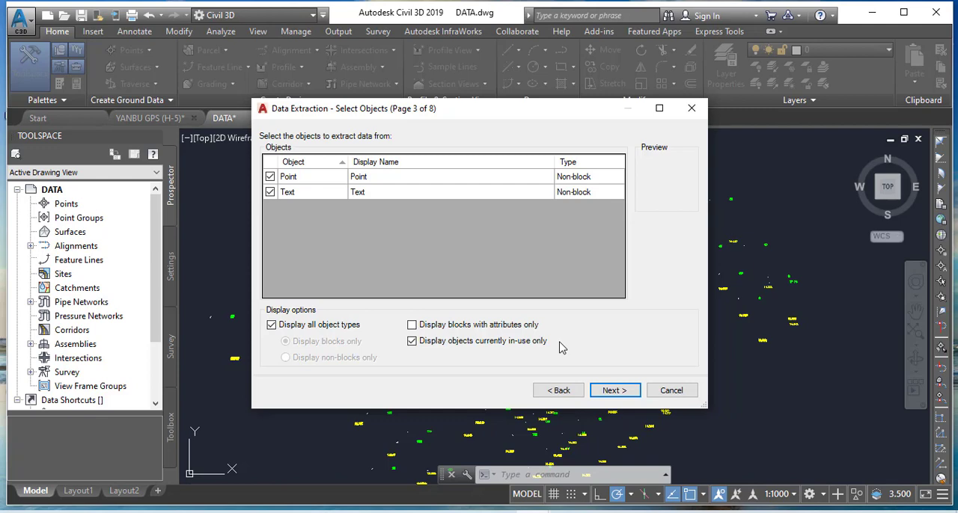
{"action": "left_click", "coordinate": [614, 390]}
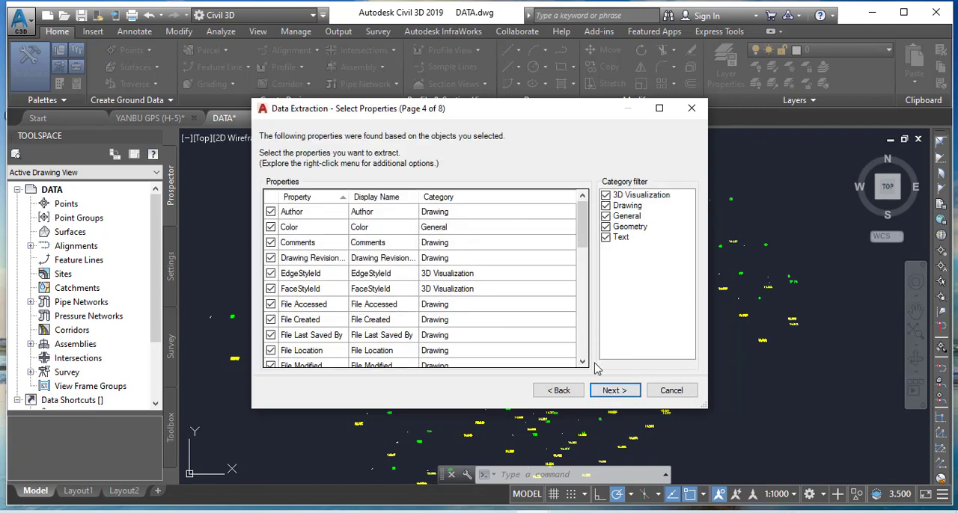
{"action": "left_click", "coordinate": [605, 196]}
{"action": "left_click", "coordinate": [605, 206]}
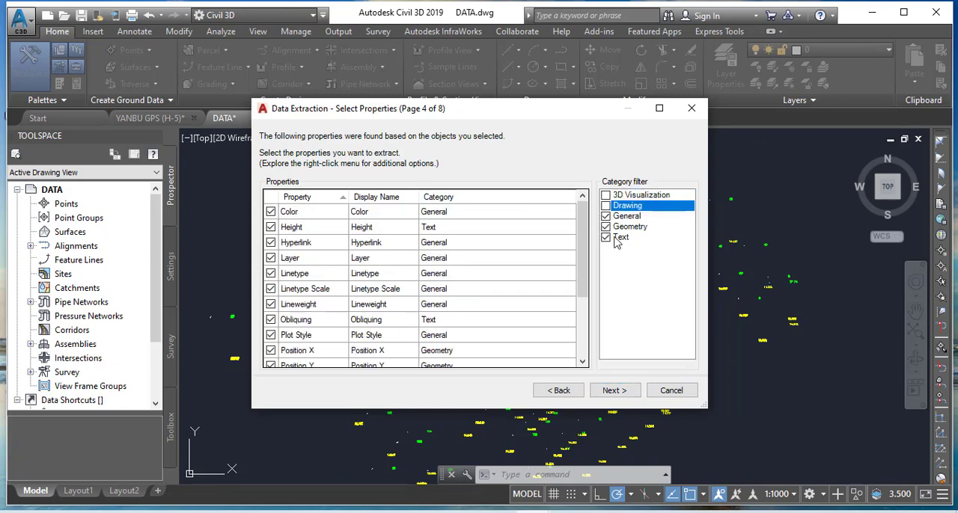
{"action": "left_click", "coordinate": [605, 217]}
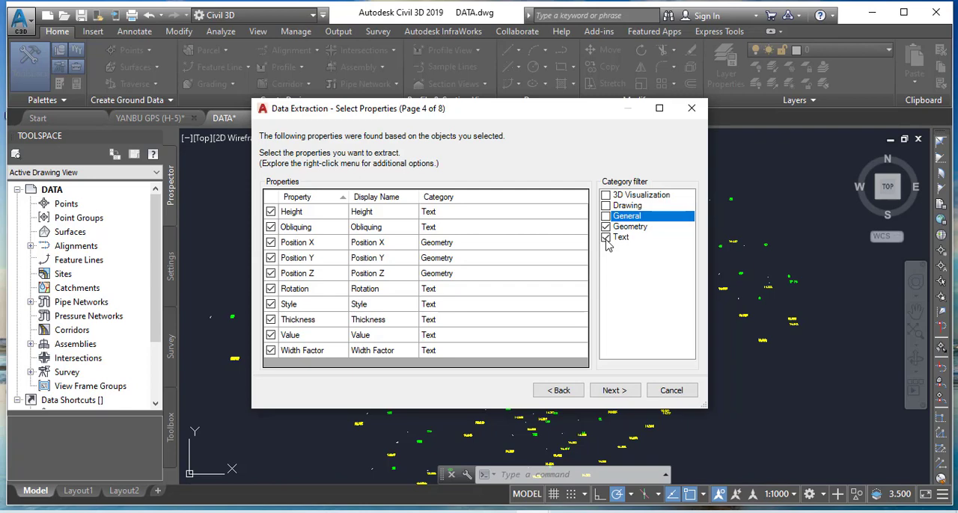
{"action": "left_click", "coordinate": [606, 238]}
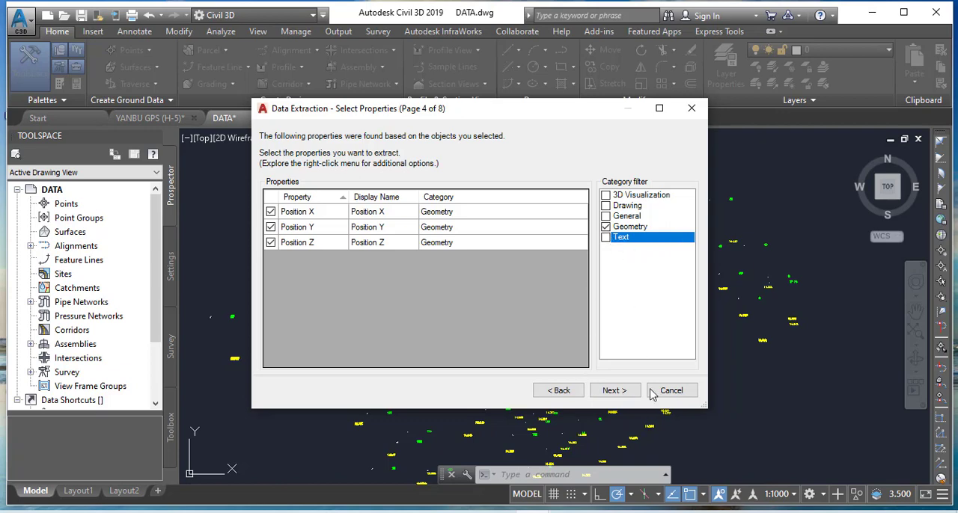
{"action": "left_click", "coordinate": [615, 396]}
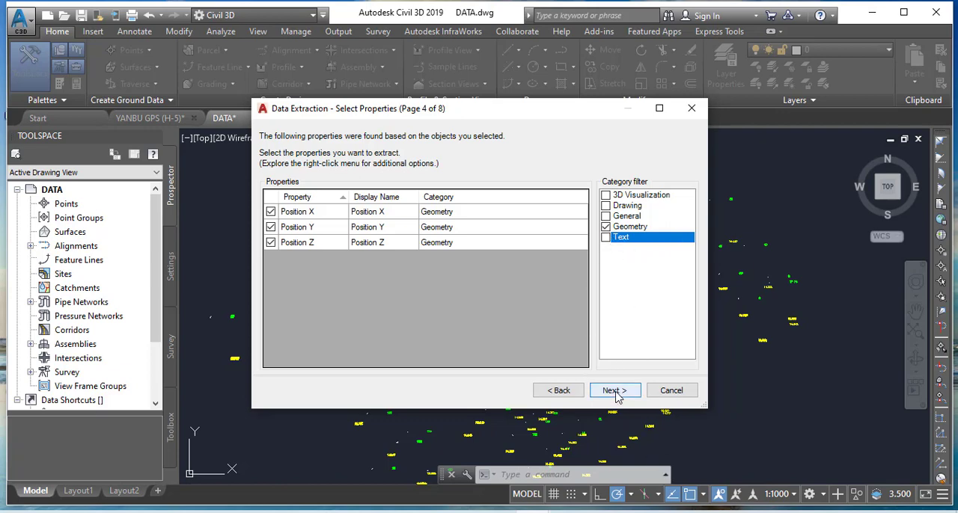
{"action": "left_click", "coordinate": [615, 396]}
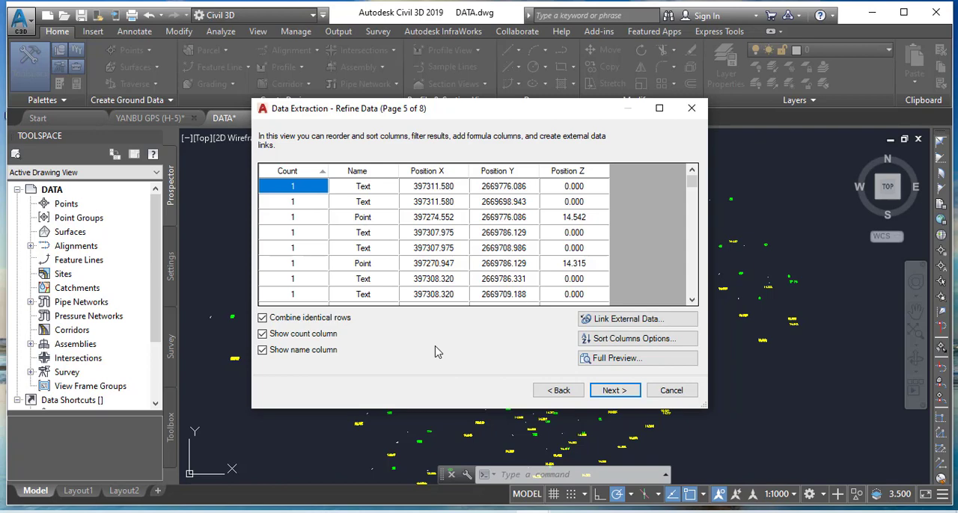
Accept the refined data and set the extraction to output to the external file DATA.xls in F:\AUTOCAD CIVIL
{"action": "left_click", "coordinate": [615, 391]}
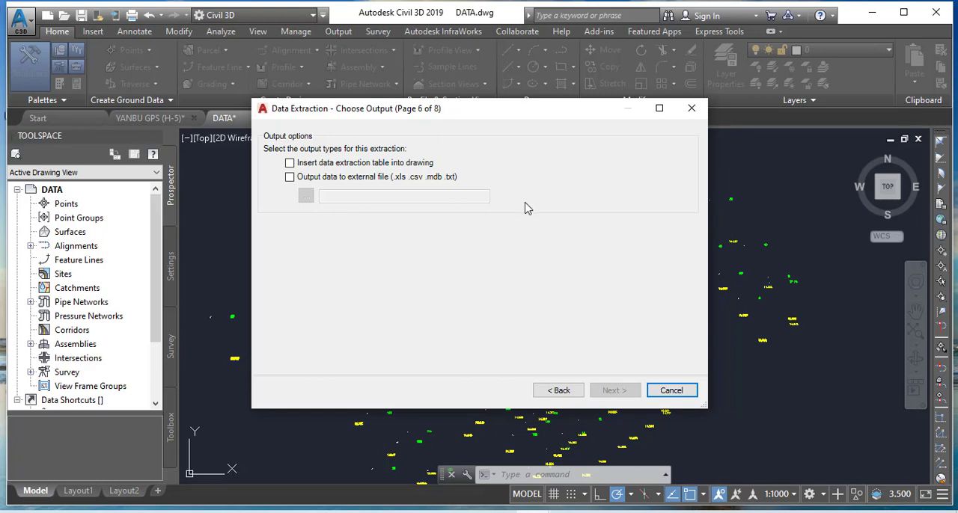
{"action": "left_click", "coordinate": [290, 177]}
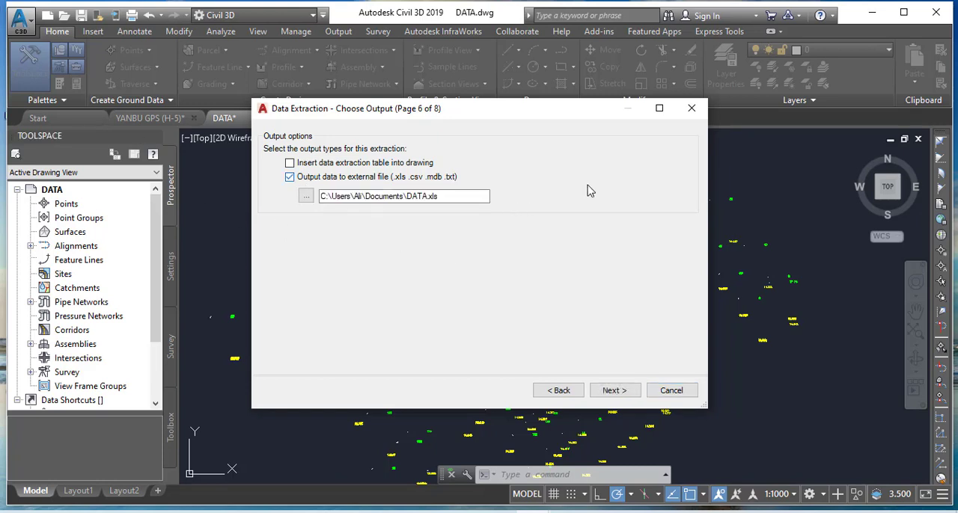
{"action": "left_click", "coordinate": [458, 196]}
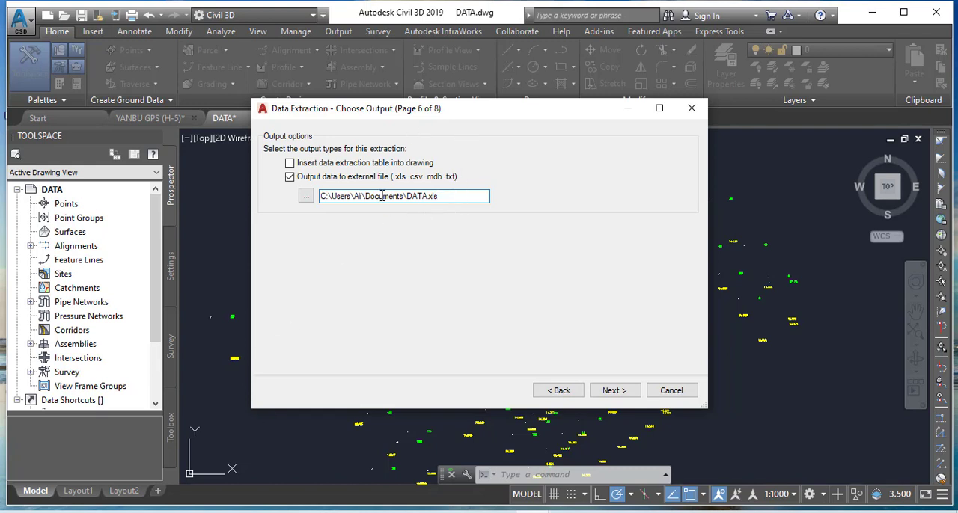
{"action": "left_click", "coordinate": [306, 197]}
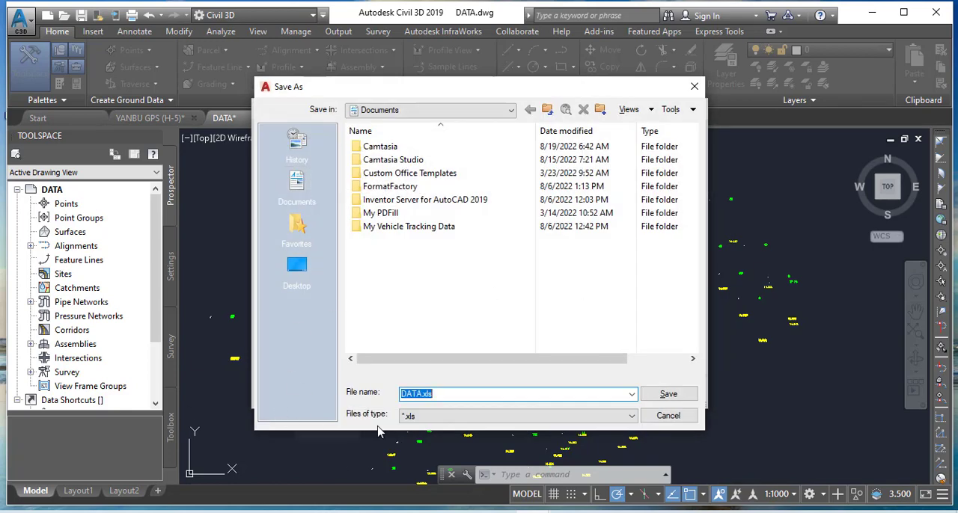
{"action": "left_click", "coordinate": [408, 422]}
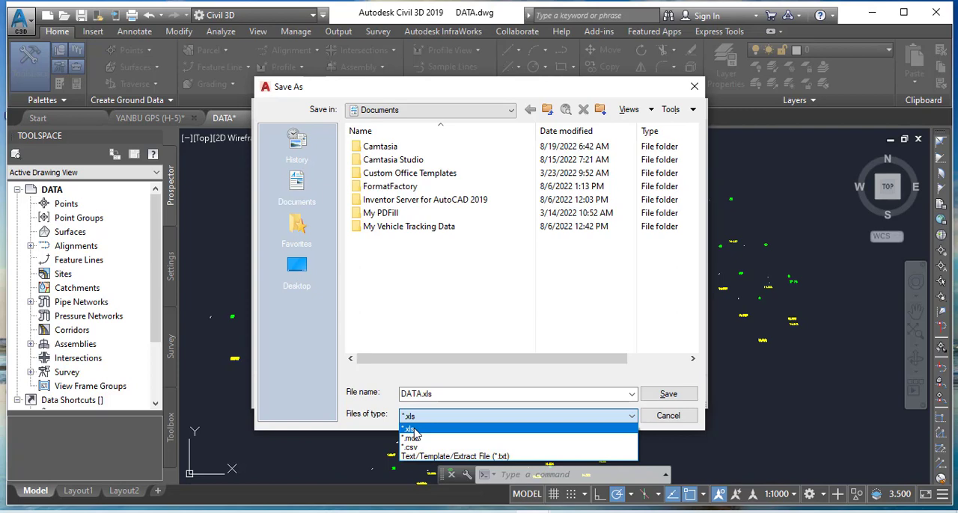
{"action": "left_click", "coordinate": [411, 430]}
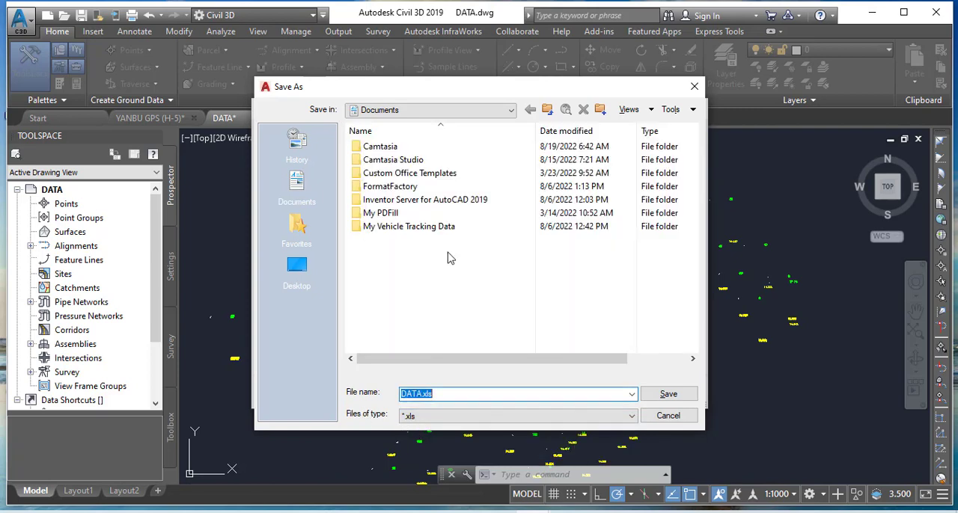
{"action": "left_click", "coordinate": [508, 111]}
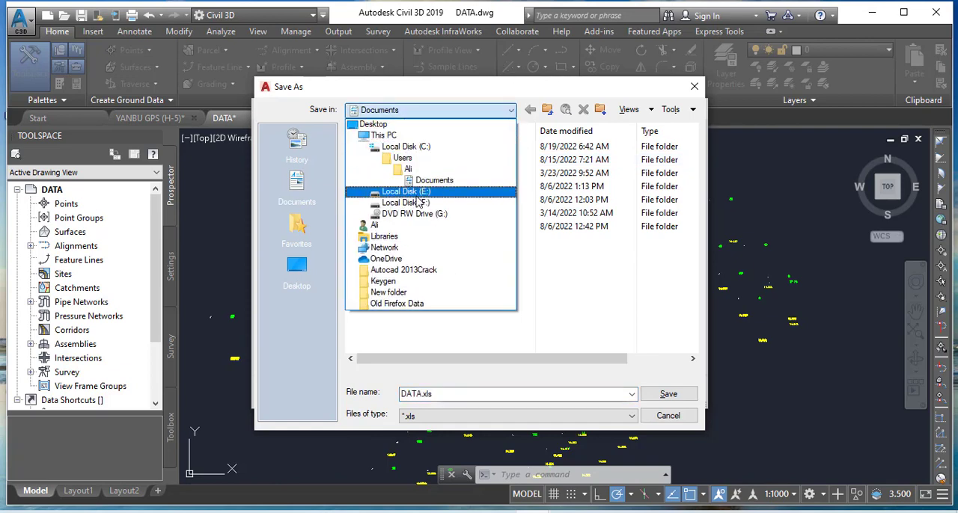
{"action": "left_click", "coordinate": [410, 203]}
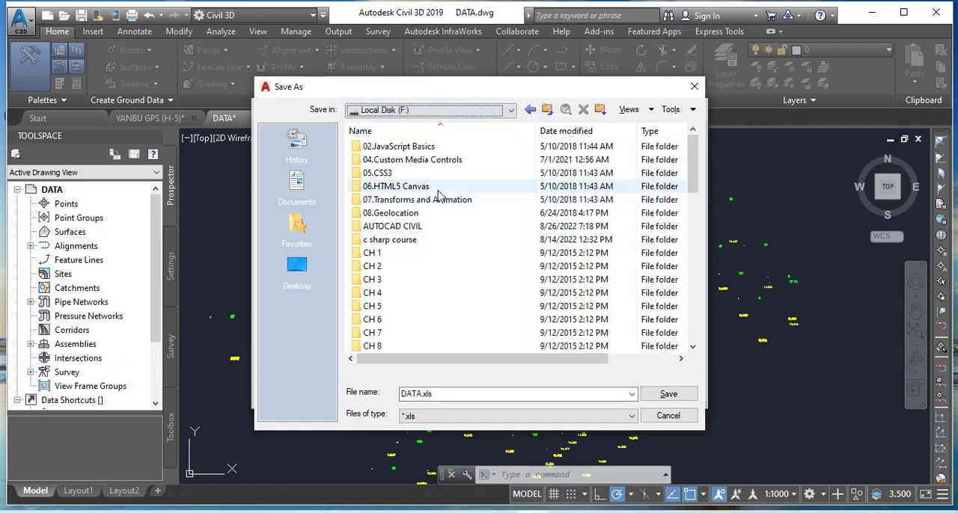
{"action": "double_click", "coordinate": [381, 227]}
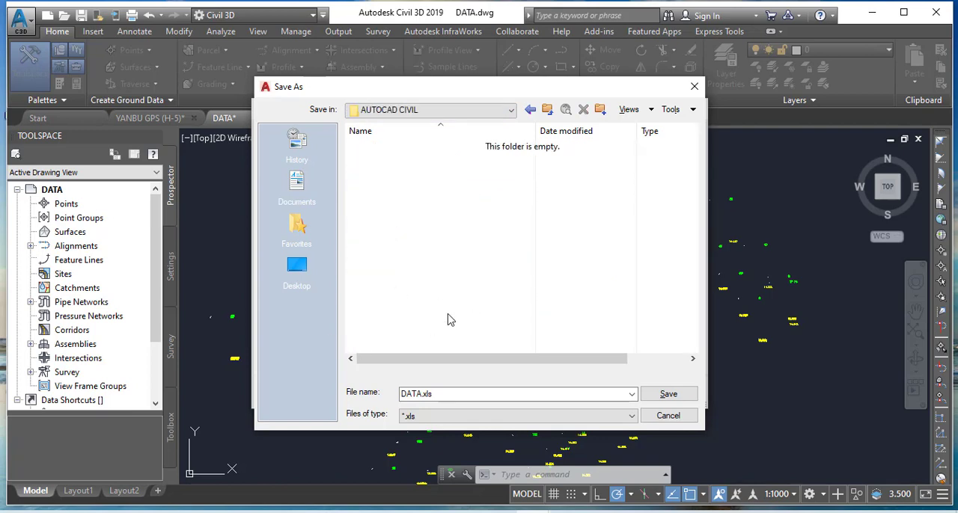
{"action": "left_click", "coordinate": [670, 394]}
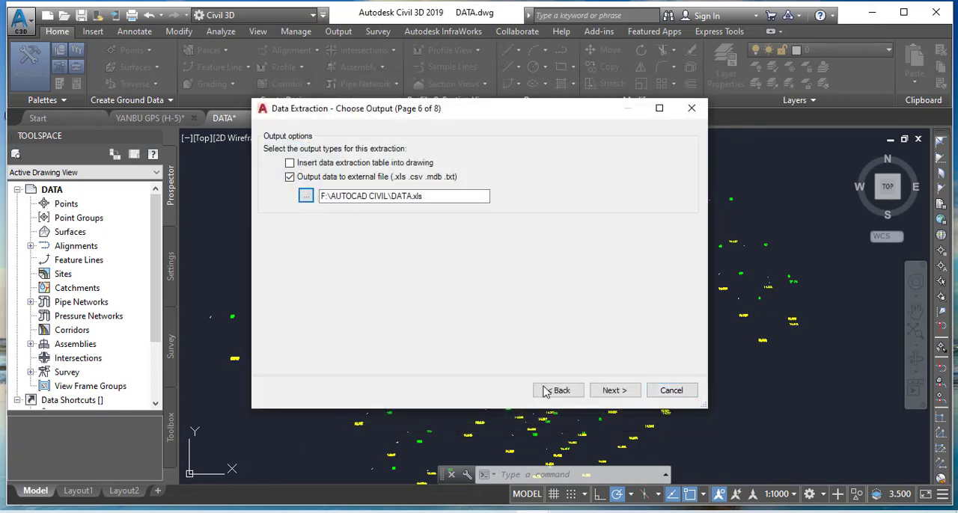
Finish the data extraction to create the external file, and minimize the Civil 3D window to reach the desktop
{"action": "left_click", "coordinate": [616, 393]}
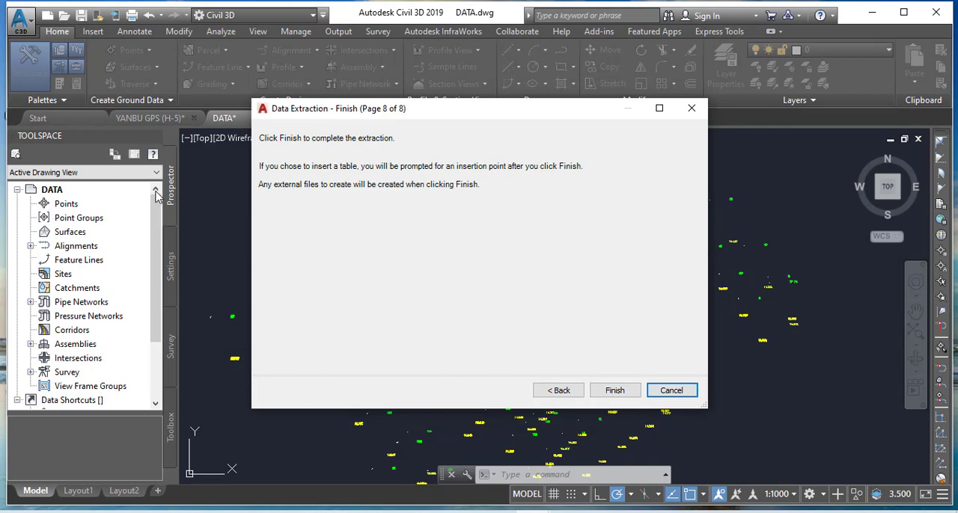
{"action": "left_click", "coordinate": [612, 394]}
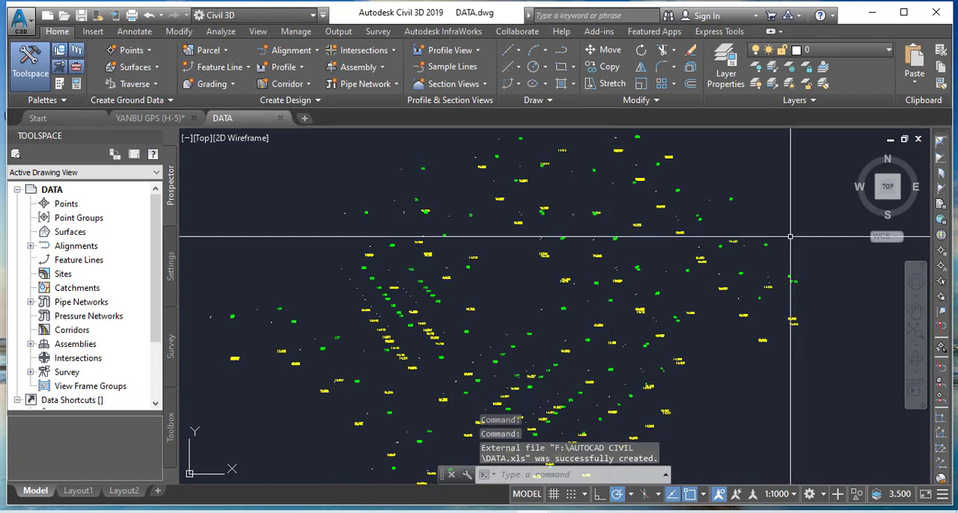
{"action": "key", "text": "Escape"}
{"action": "key", "text": "Escape"}
{"action": "key", "text": "Escape"}
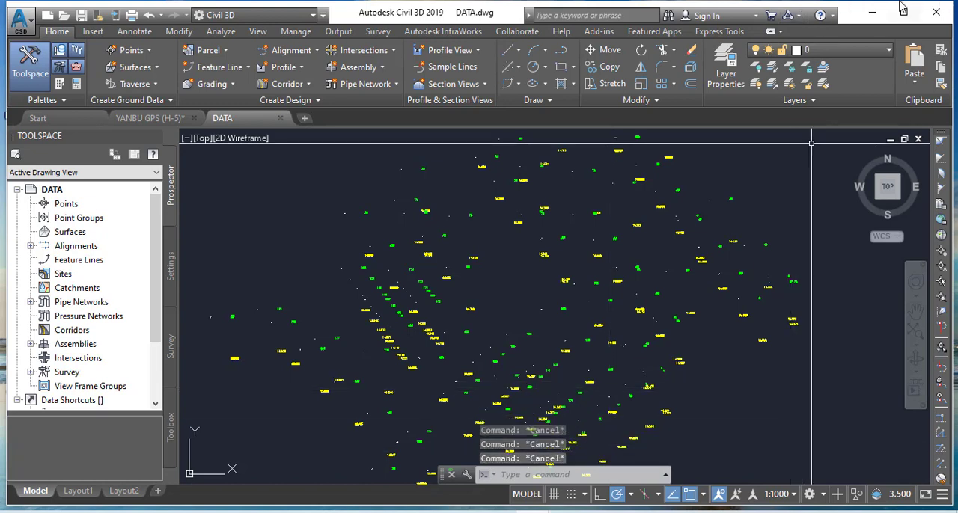
{"action": "left_click", "coordinate": [872, 12]}
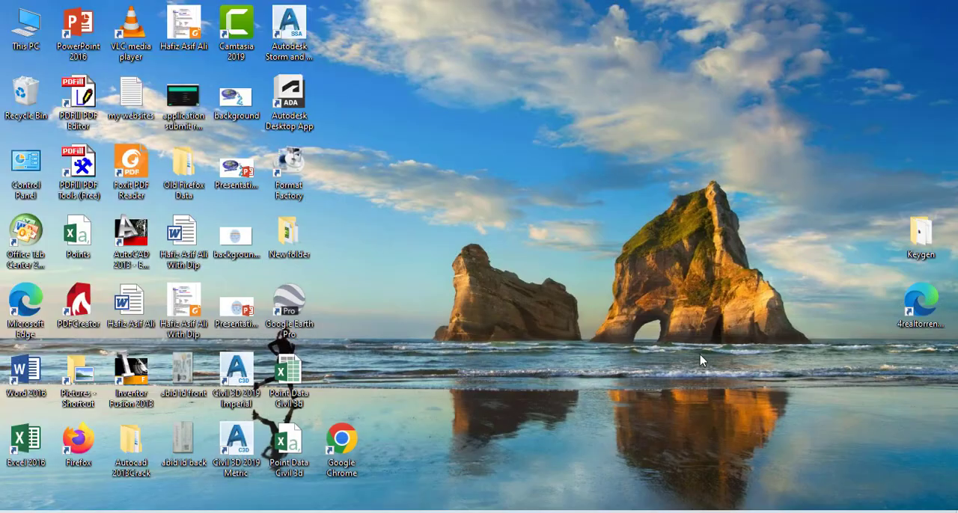
Switch to the AUTOCAD CIVIL folder in File Explorer, refresh it and open the exported DATA Excel file in Excel
{"action": "left_click", "coordinate": [430, 512]}
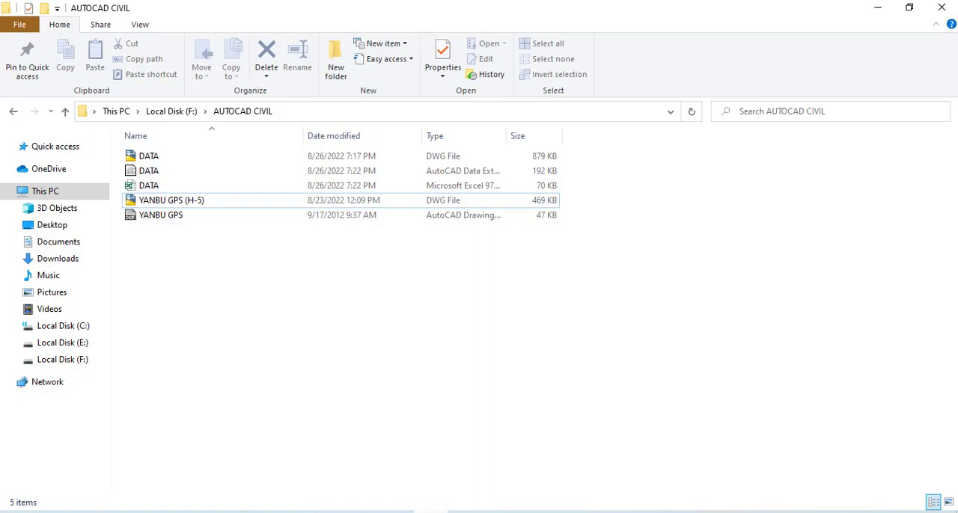
{"action": "right_click", "coordinate": [182, 244]}
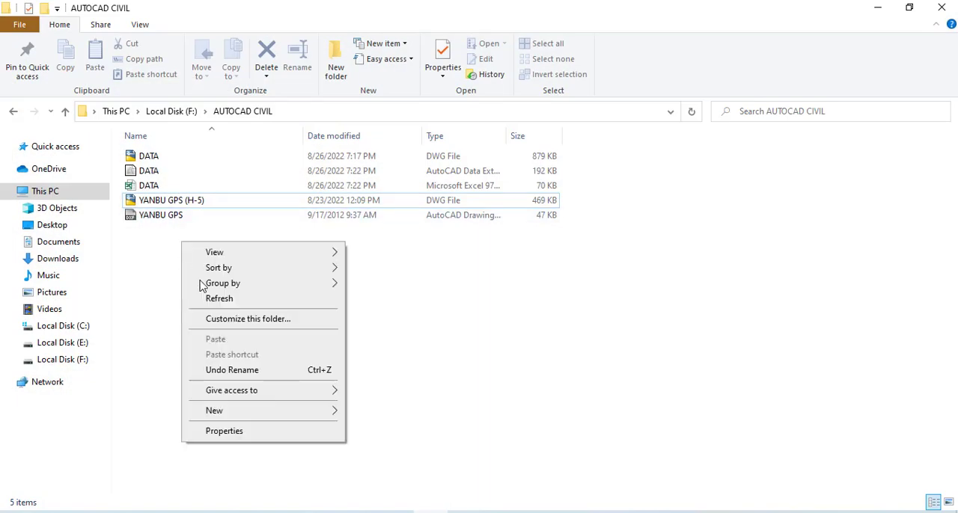
{"action": "left_click", "coordinate": [240, 303]}
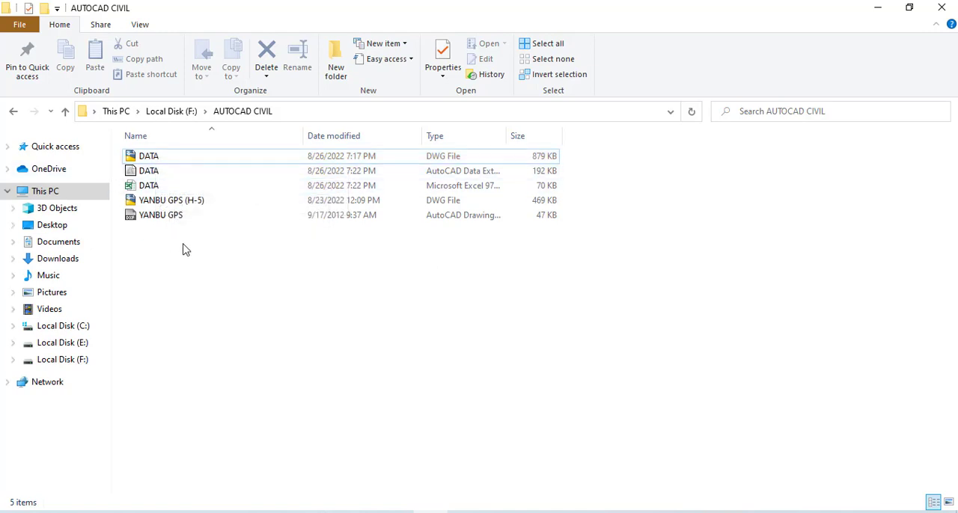
{"action": "left_click", "coordinate": [149, 186]}
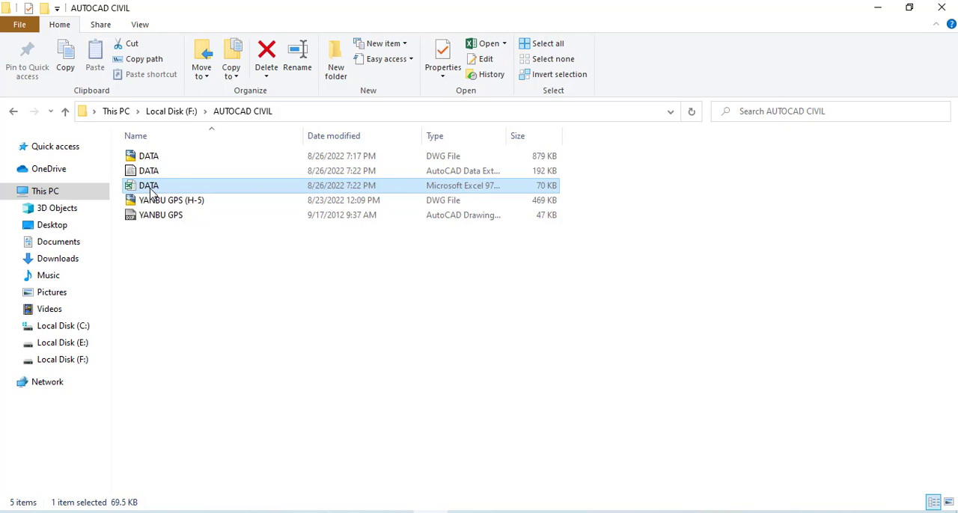
{"action": "double_click", "coordinate": [152, 192]}
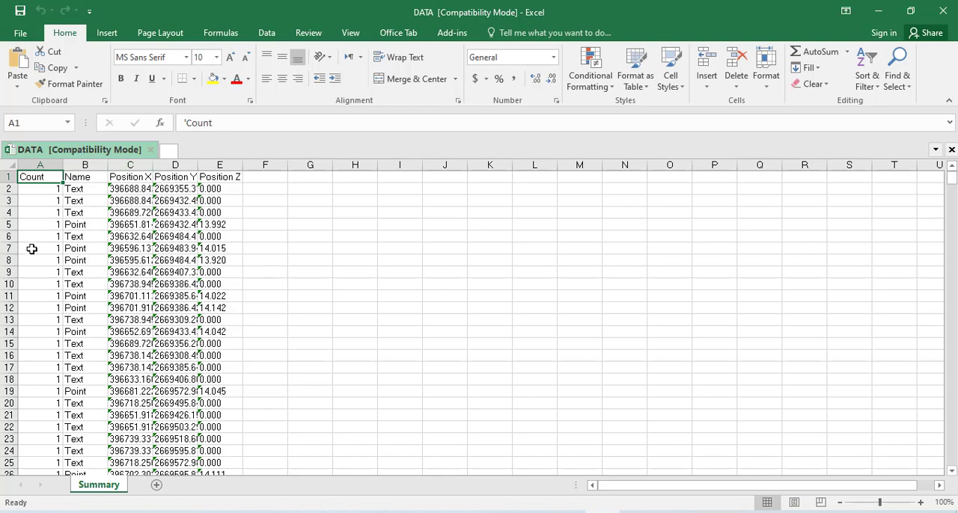
Examine the extracted Point and Text rows with their Position X, Y and Z values in the Summary sheet
{"action": "scroll", "coordinate": [117, 332], "scroll_direction": "down", "scroll_amount": 15}
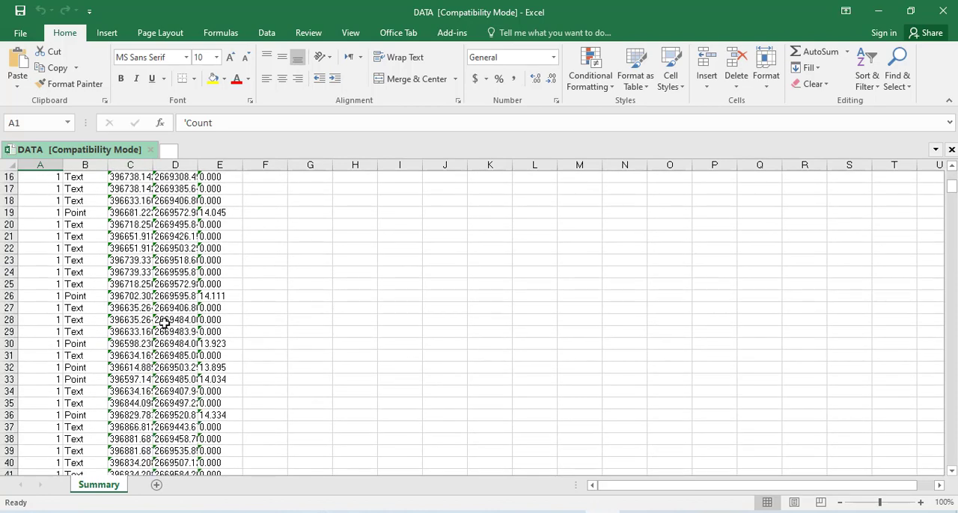
{"action": "scroll", "coordinate": [164, 324], "scroll_direction": "down", "scroll_amount": 20}
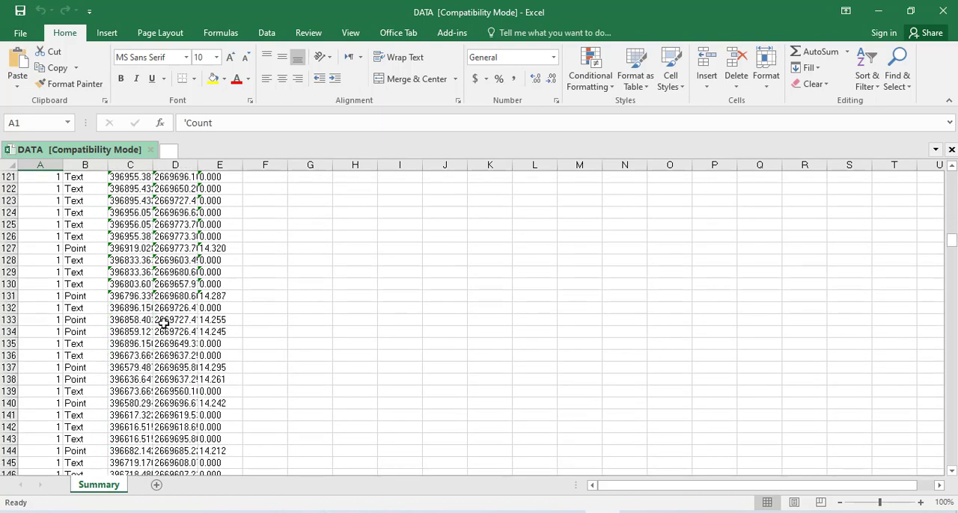
{"action": "scroll", "coordinate": [163, 324], "scroll_direction": "down", "scroll_amount": 20}
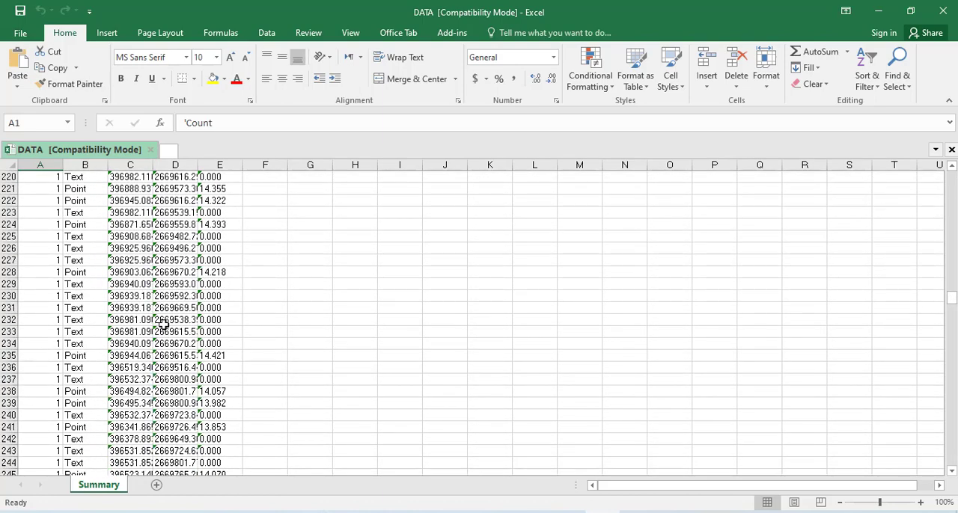
{"action": "scroll", "coordinate": [163, 324], "scroll_direction": "down", "scroll_amount": 20}
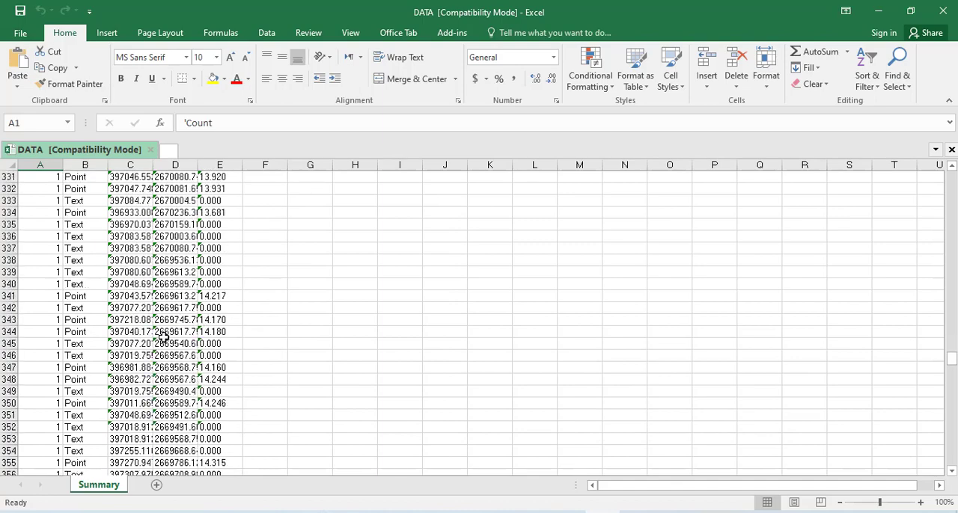
{"action": "scroll", "coordinate": [137, 354], "scroll_direction": "down", "scroll_amount": 20}
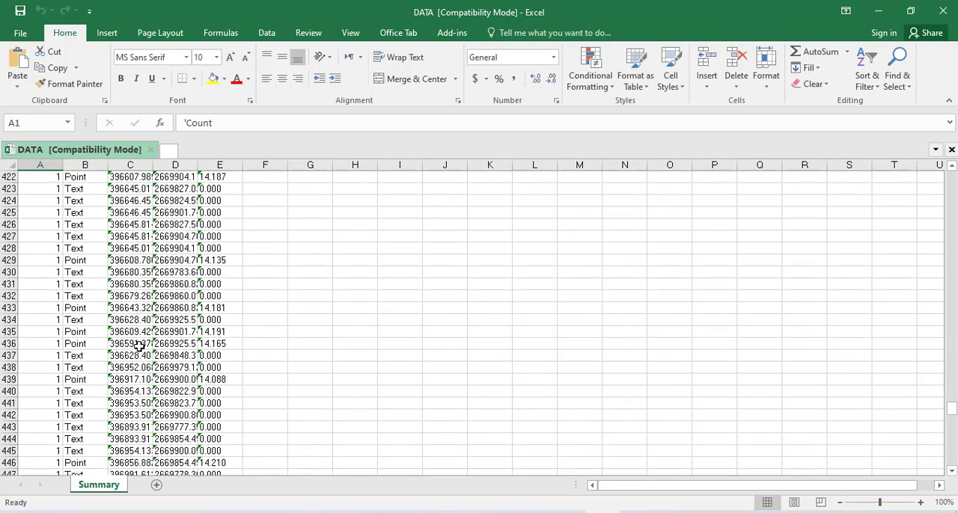